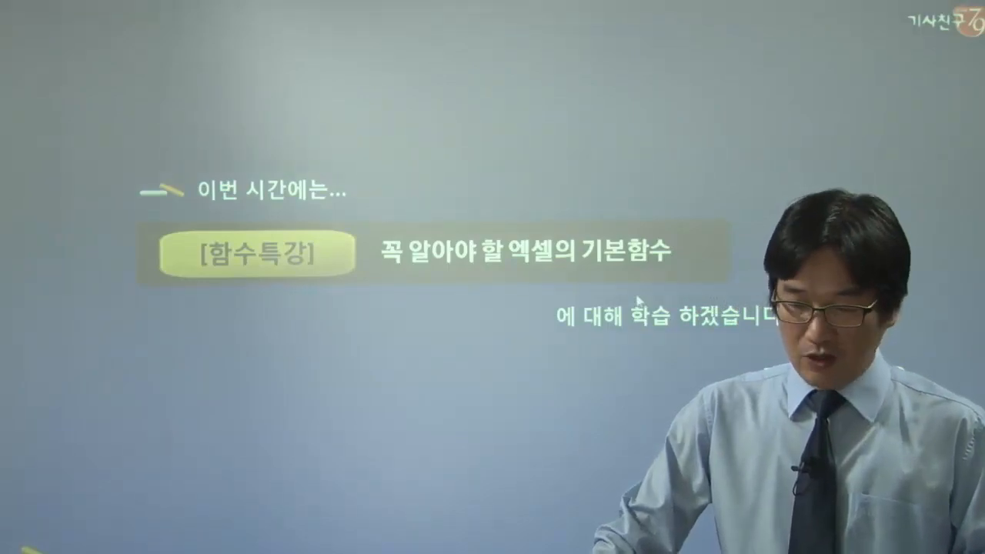
Step: End the slide show, close the presentation and switch to the Excel workbook with the function exercise
key("Escape")
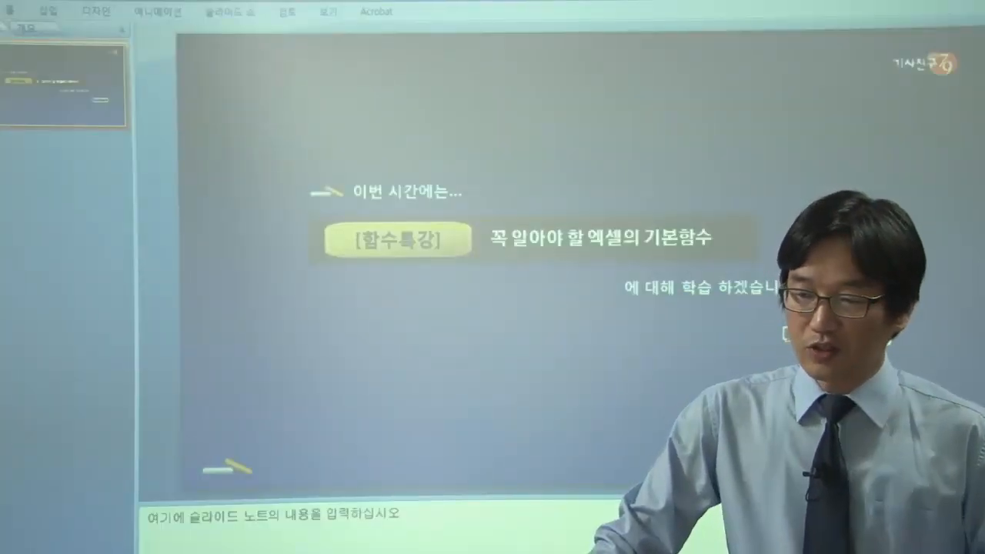
key("alt+F4")
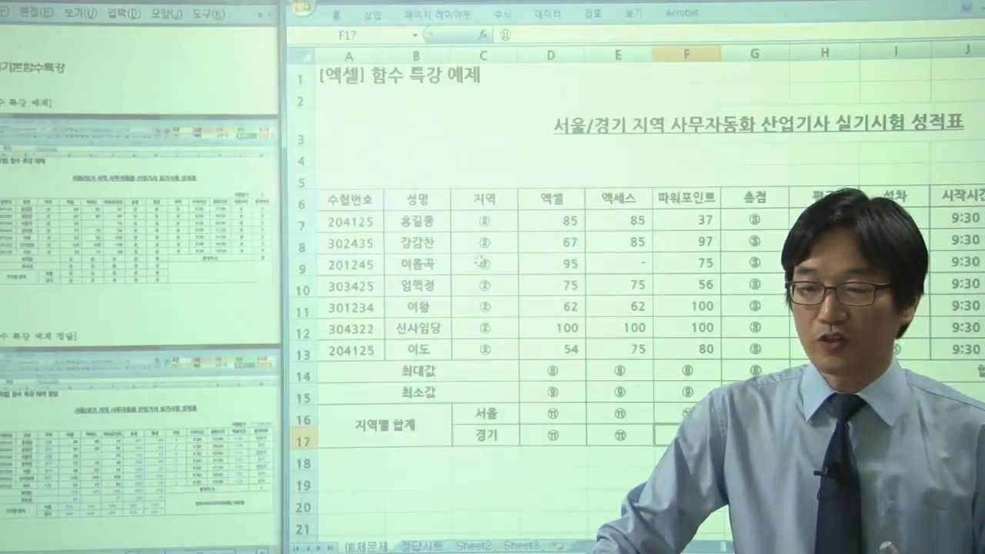
left_click(516, 264)
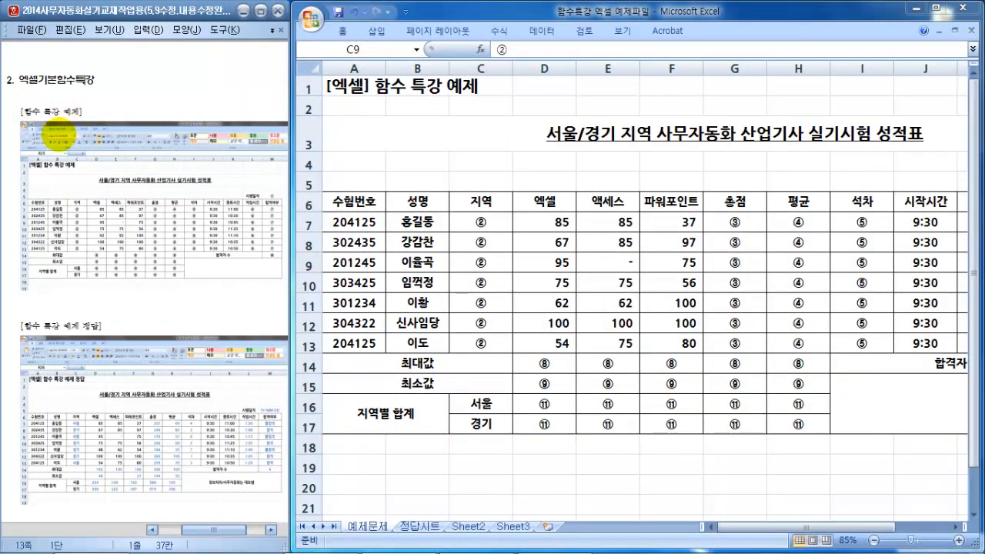
Step: Examine the function notes in the reference document and the numbered placeholder cells across the exam score table
scroll(57, 134, "down", 5)
scroll(57, 135, "down", 7)
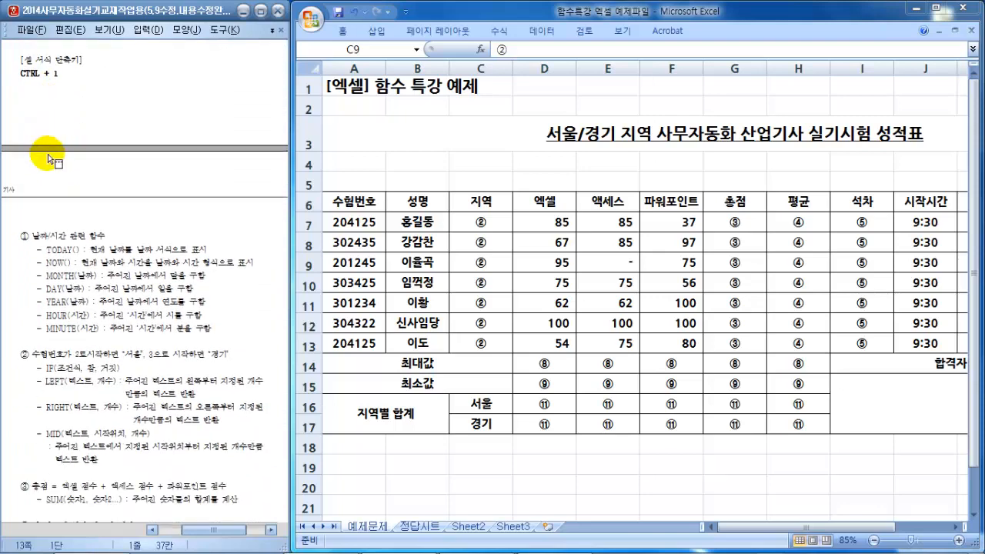
scroll(52, 165, "down", 1)
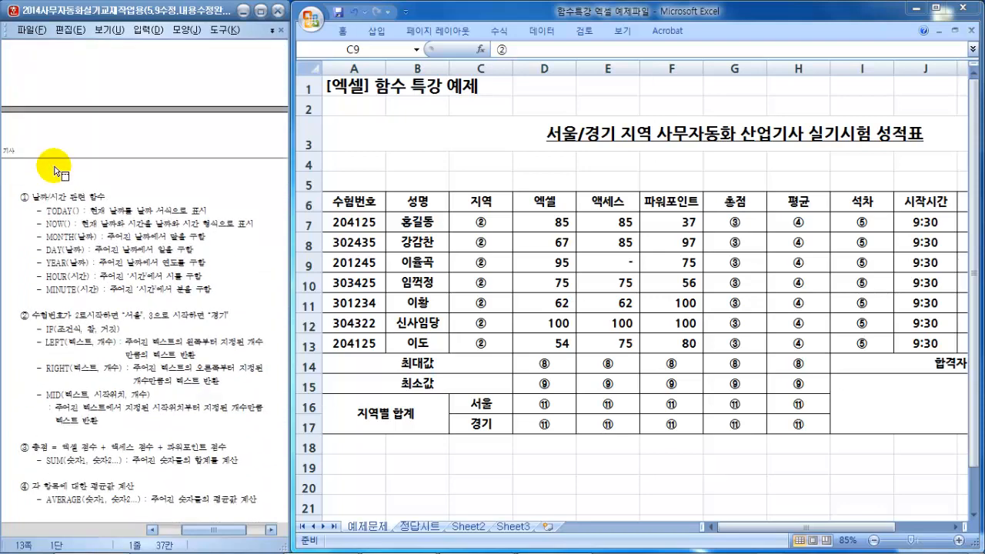
scroll(55, 168, "down", 1)
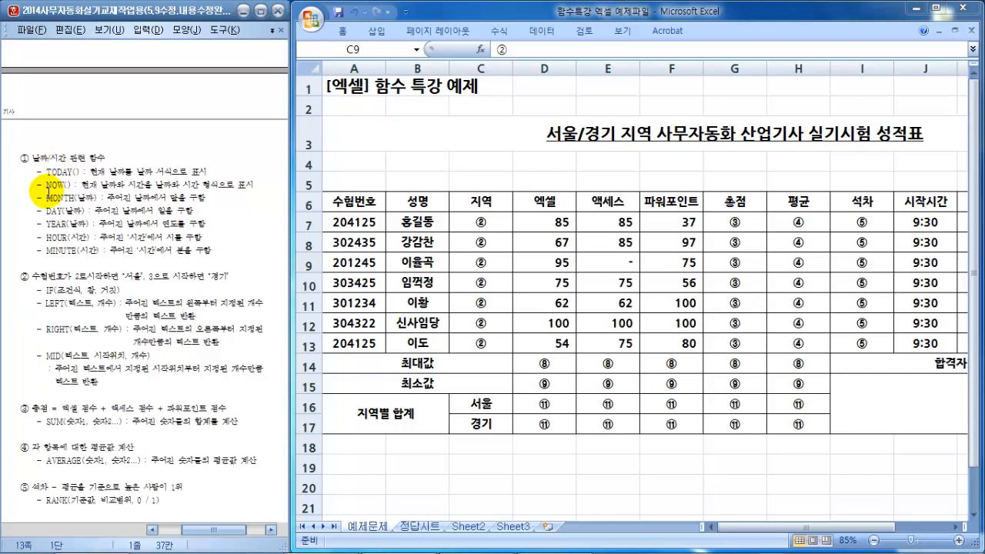
scroll(65, 241, "down", 1)
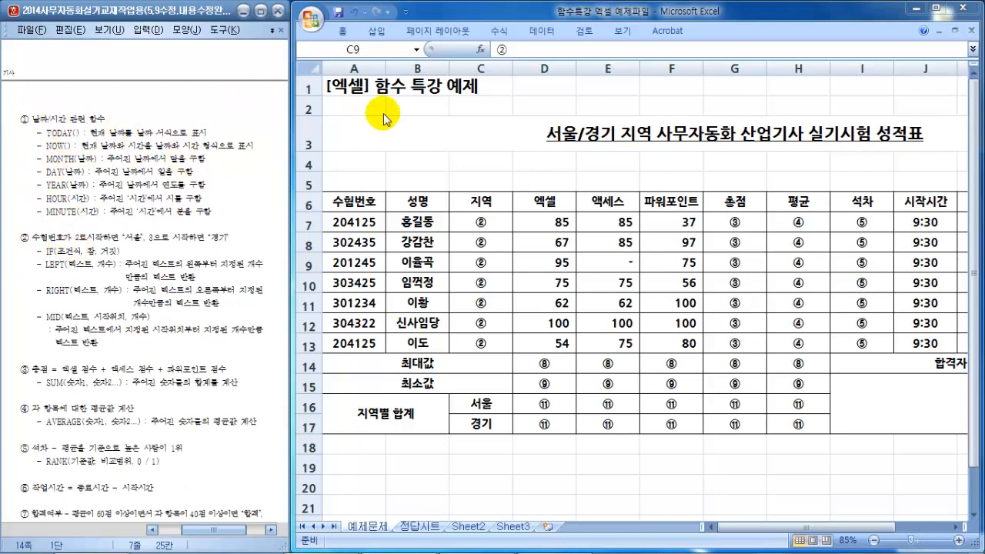
left_click(460, 183)
left_click(470, 223)
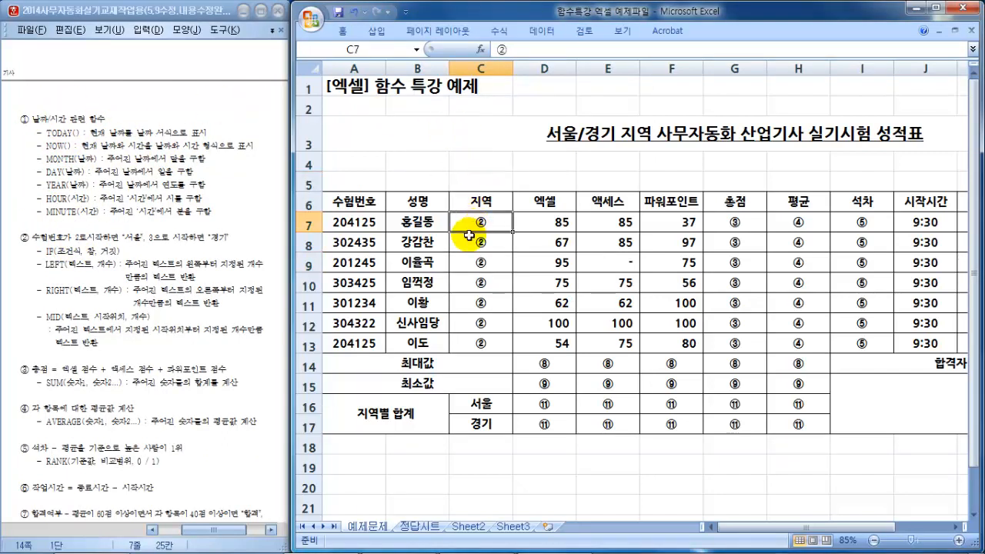
left_click(745, 238)
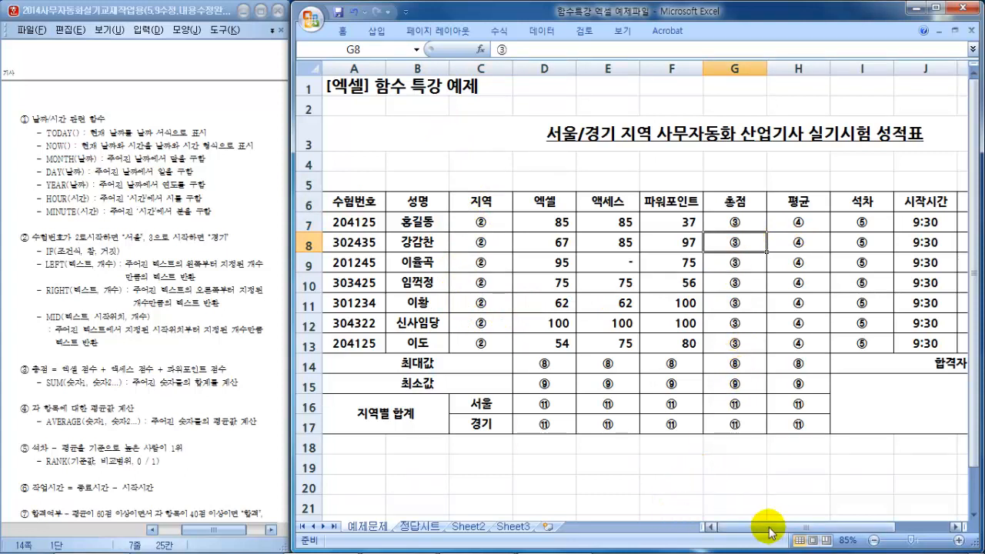
left_click_drag(770, 531, 830, 524)
left_click(860, 281)
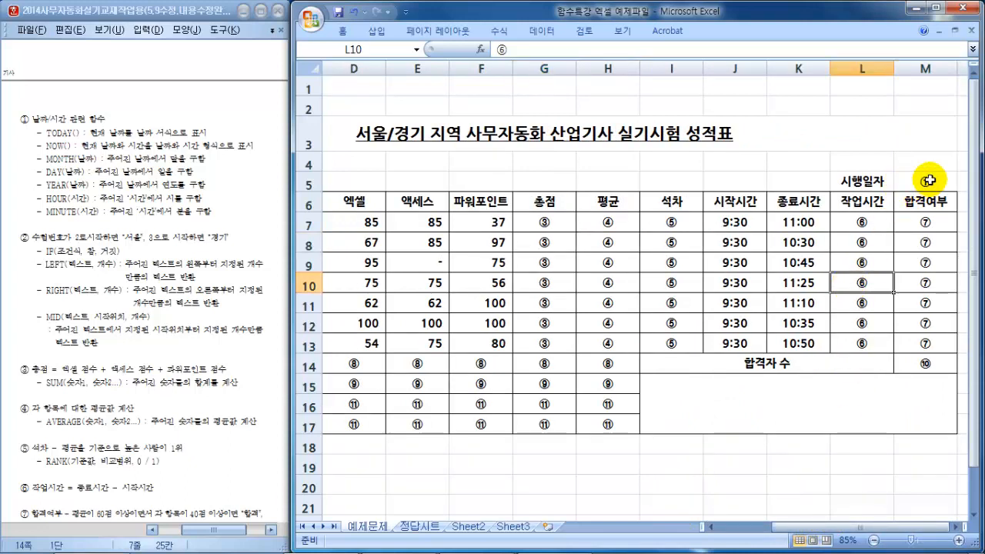
Step: Enter the date 2015-12-5 by hand in cell M5 beside 시행일자 and delete it again
left_click(929, 181)
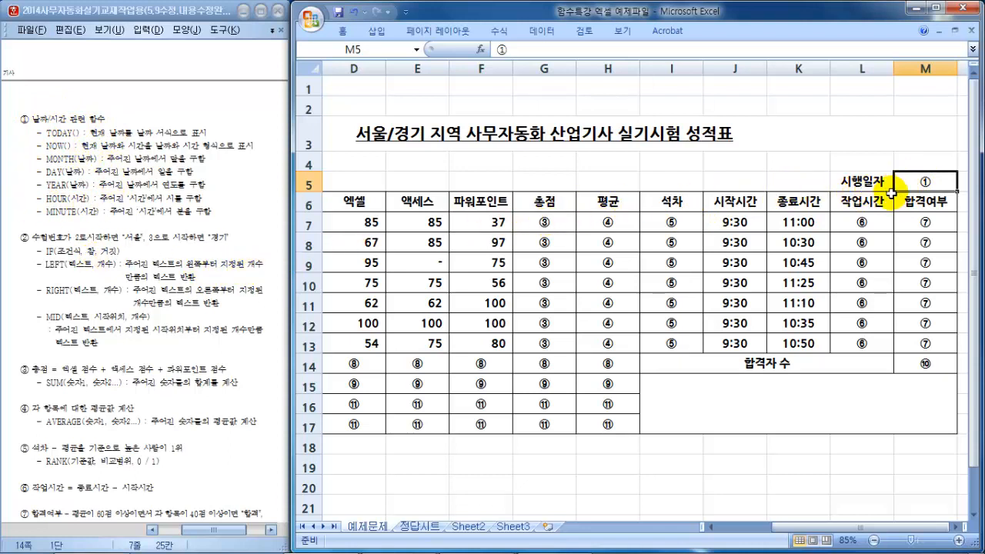
key("Right")
key("Right")
key("Left")
key("Left")
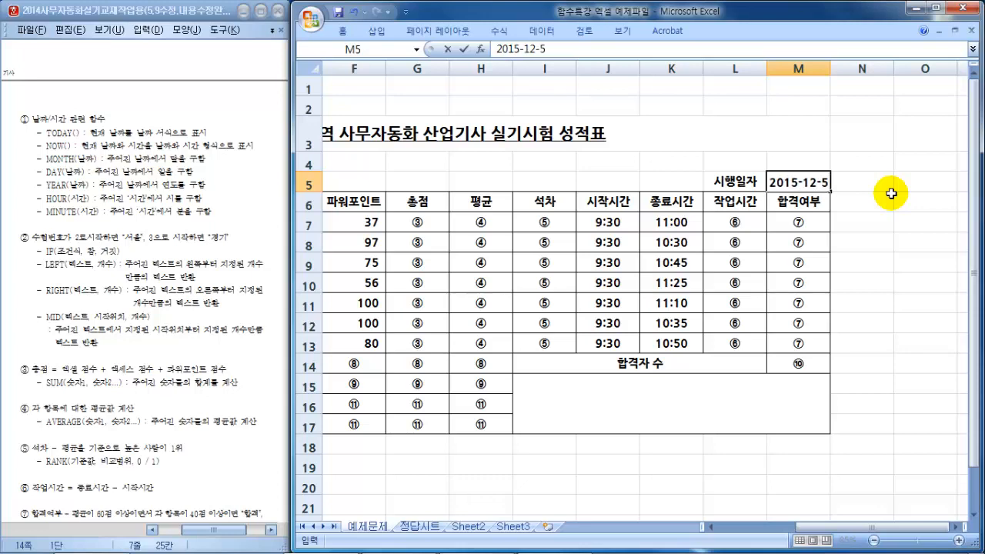
key("Return")
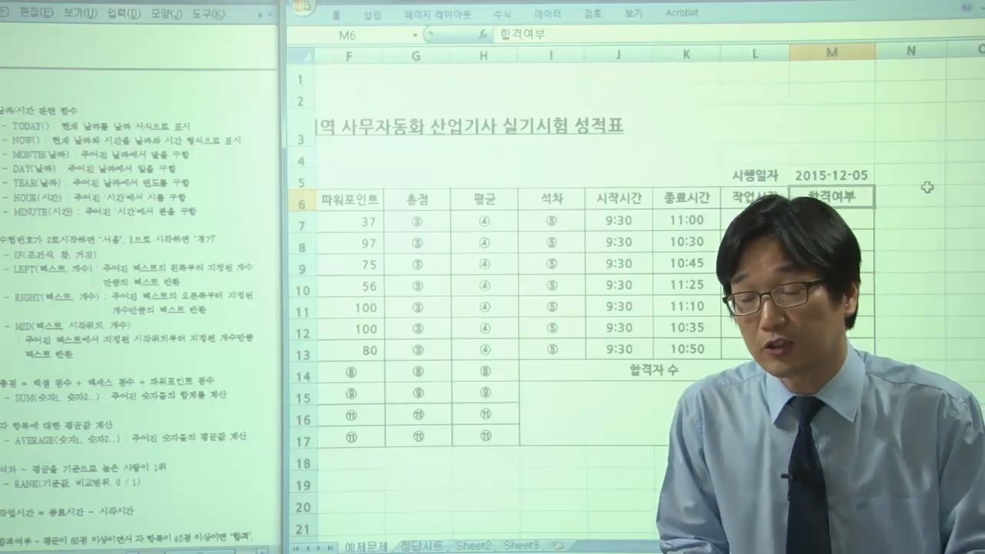
key("Up")
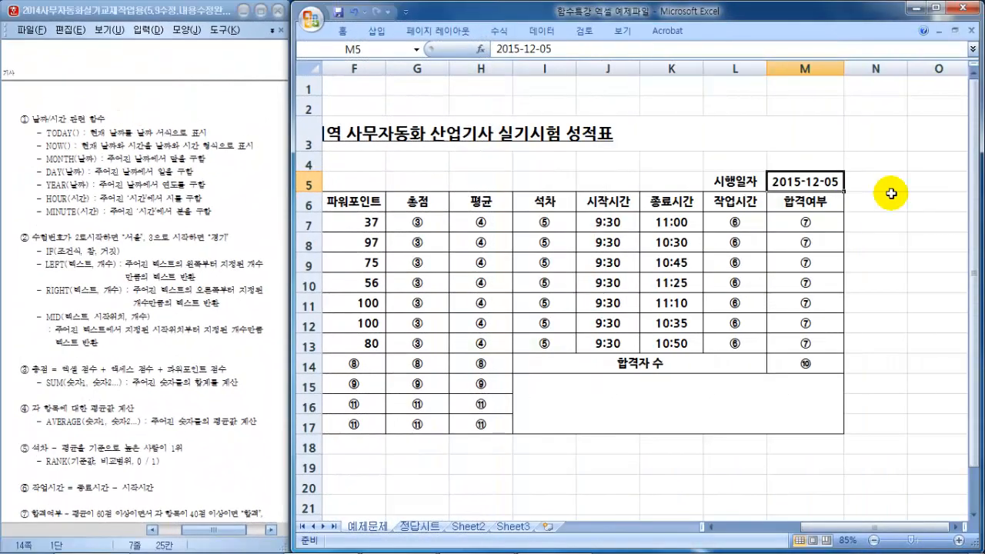
key("Delete")
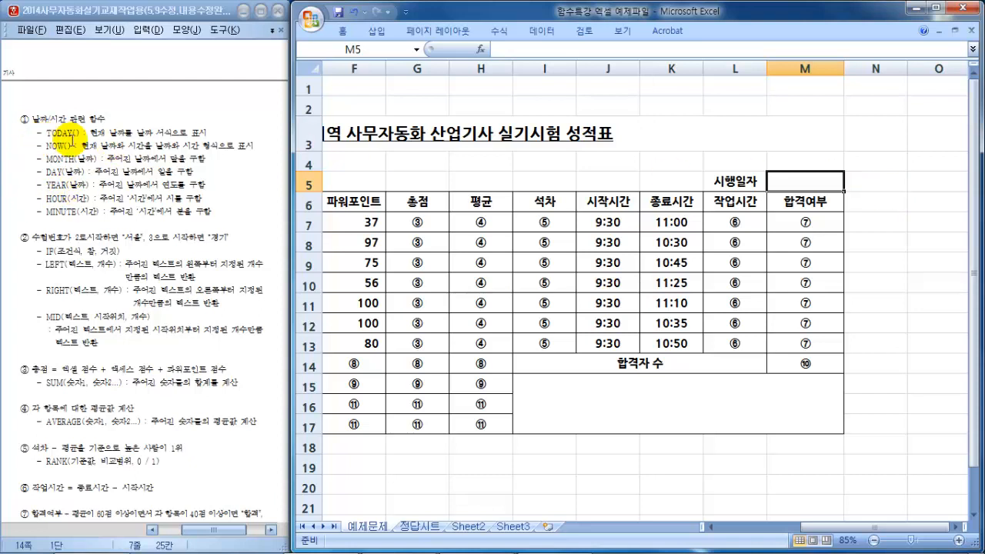
left_click(46, 132)
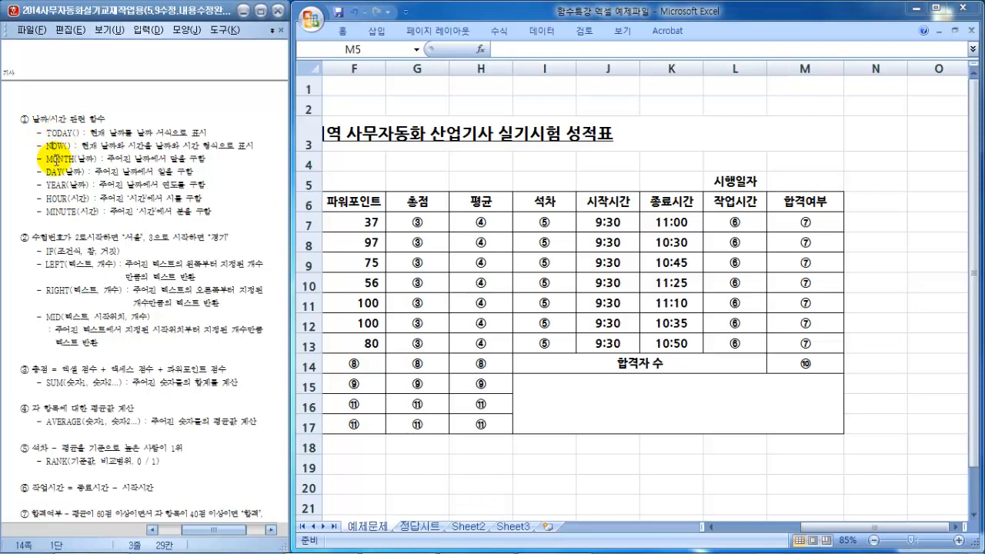
left_click(56, 171)
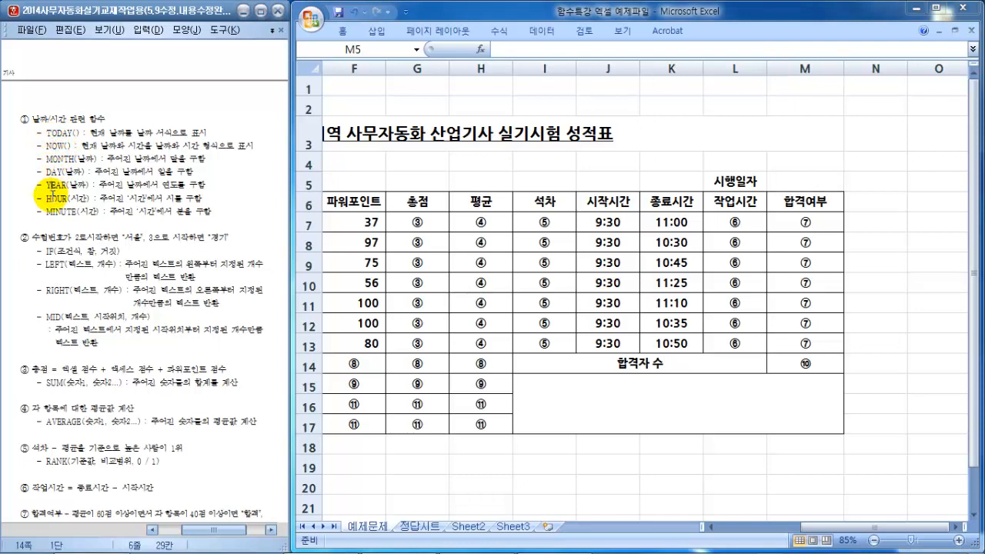
left_click(58, 213)
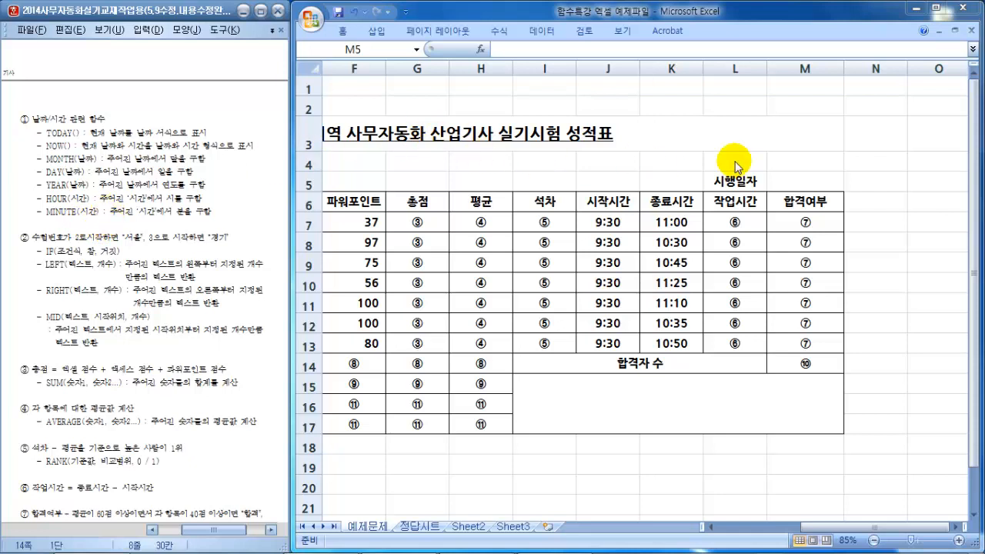
Step: Enter the formula =TODAY() in cell M5 beside 시행일자
left_click(823, 181)
type("=")
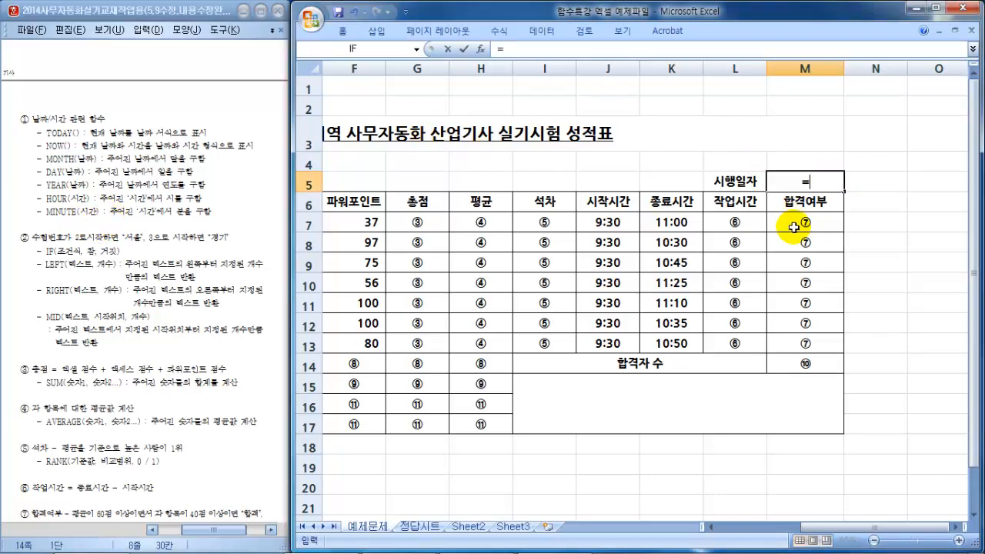
type("today")
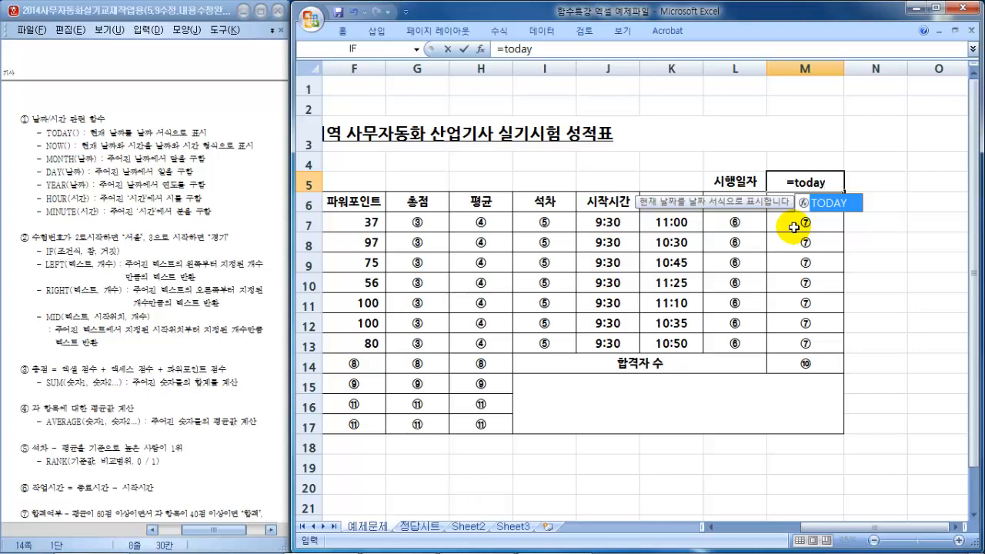
type("(")
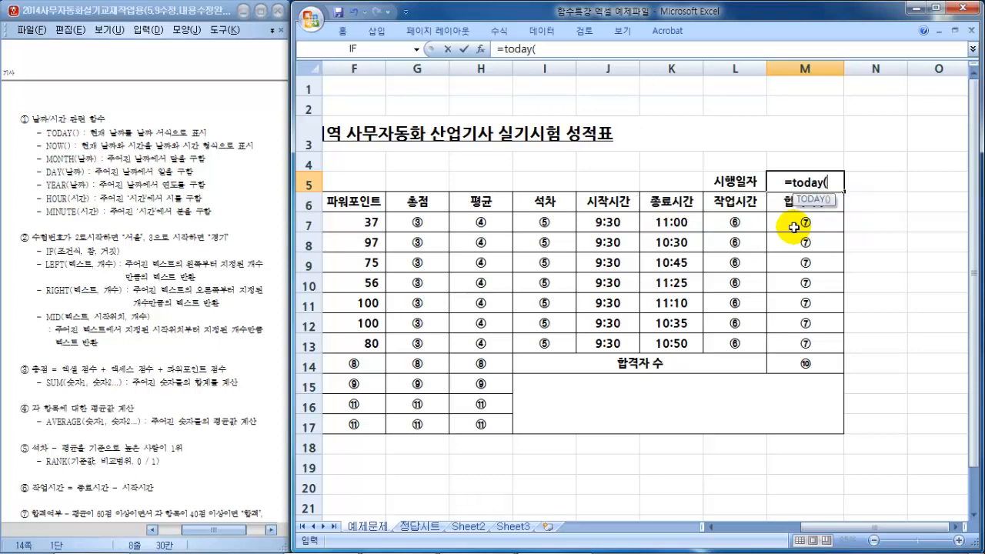
type(")")
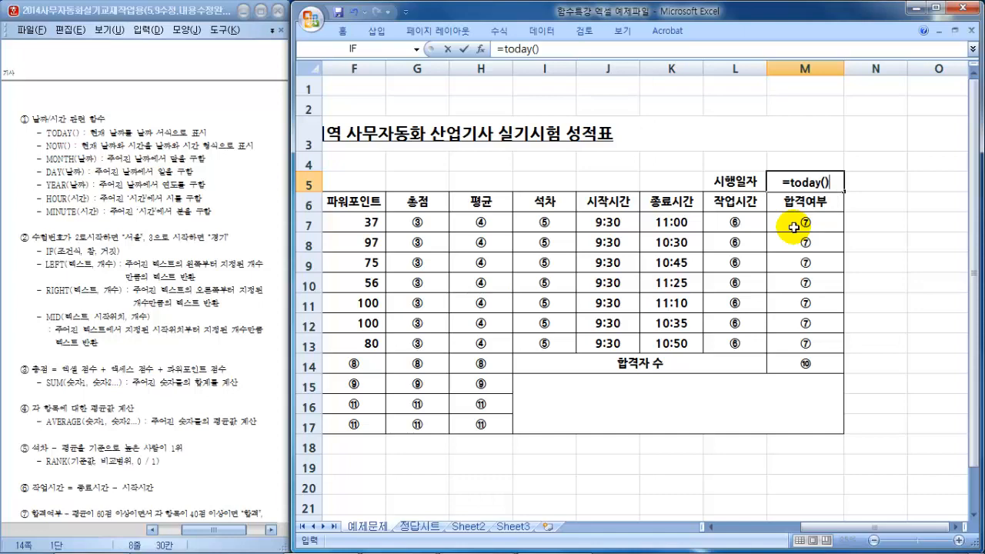
key("Return")
key("Up")
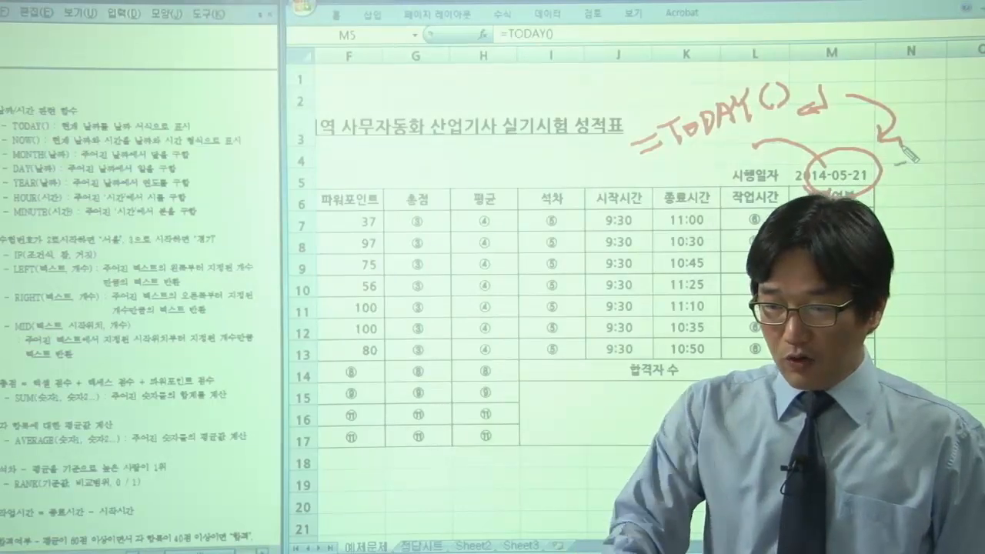
key("Escape")
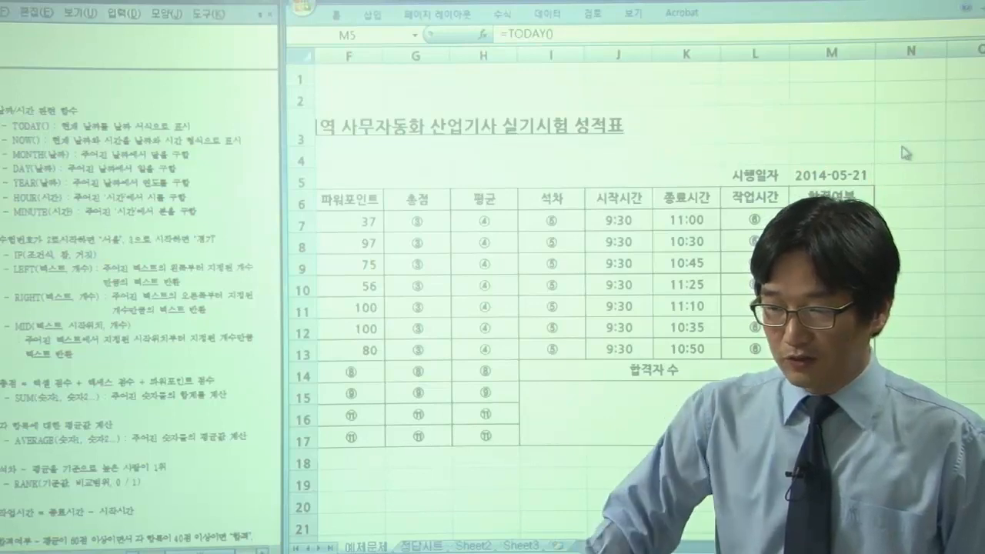
Step: Enter the formula =NOW() in cell N5, next to the exam date
left_click(905, 176)
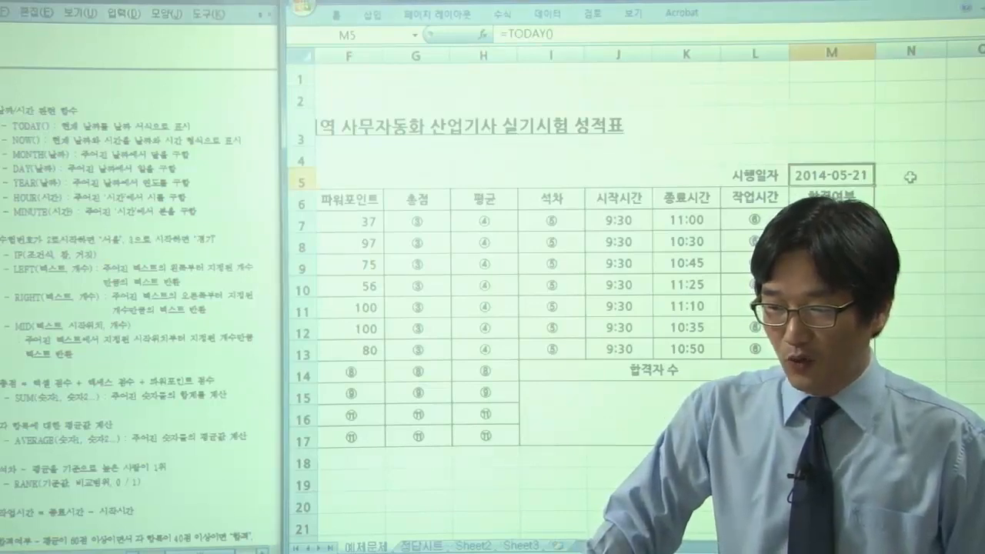
left_click(912, 177)
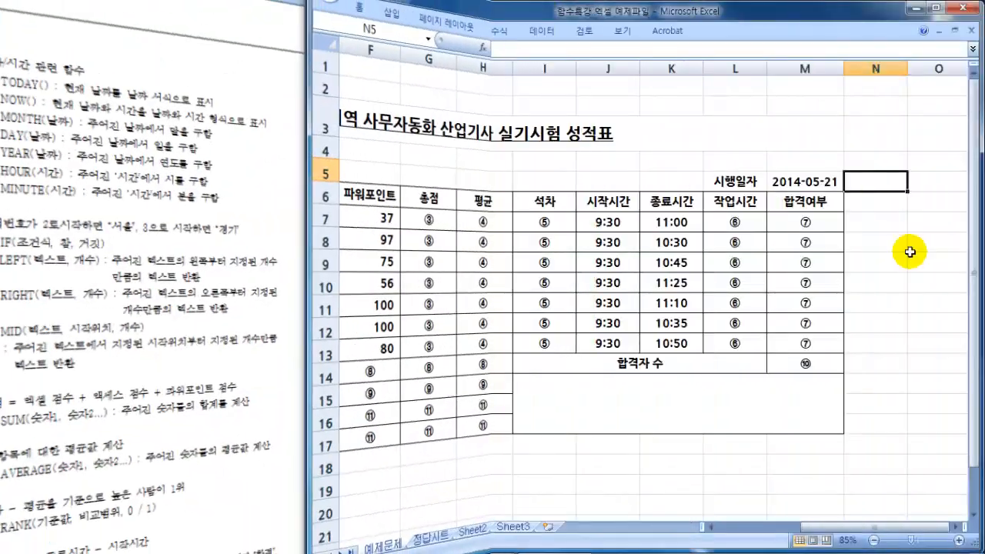
type("=")
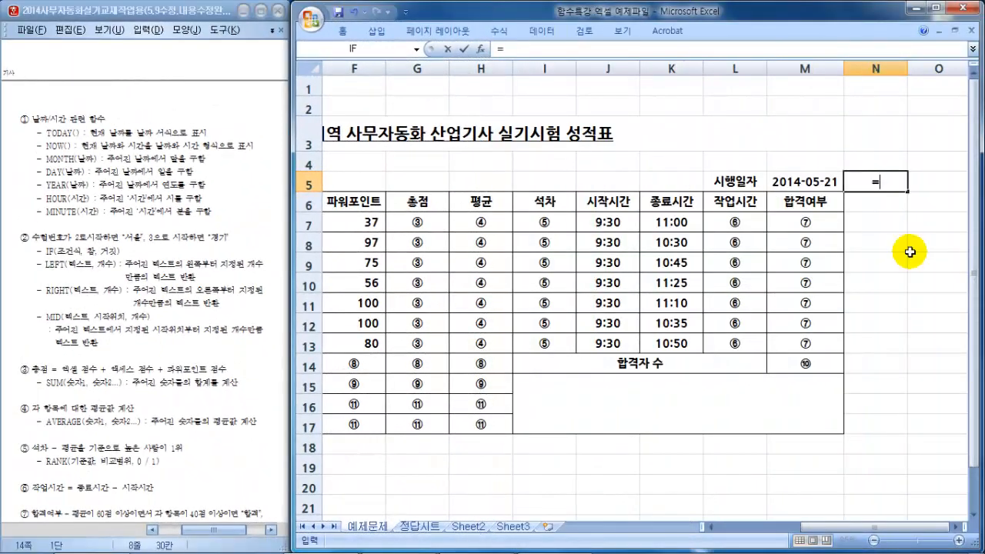
type("now")
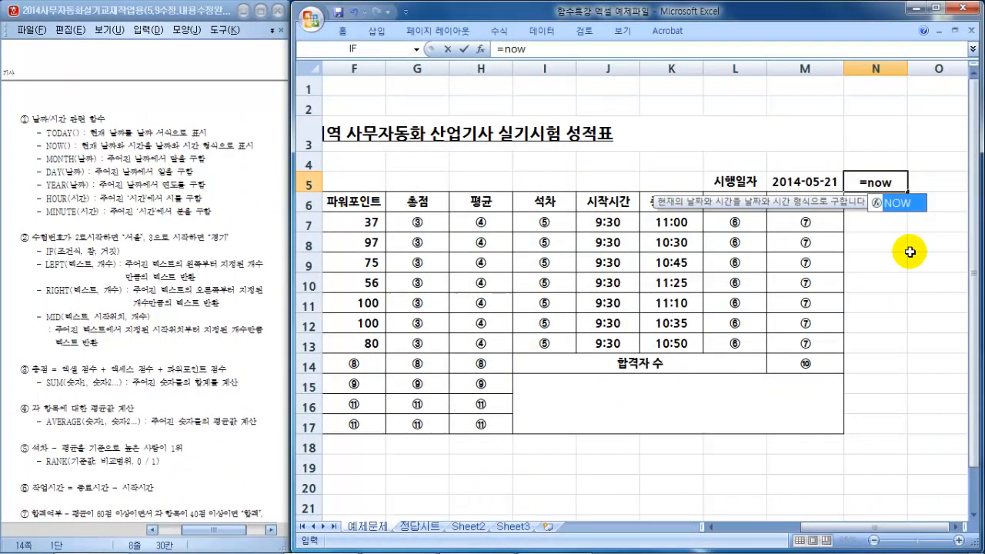
type("()")
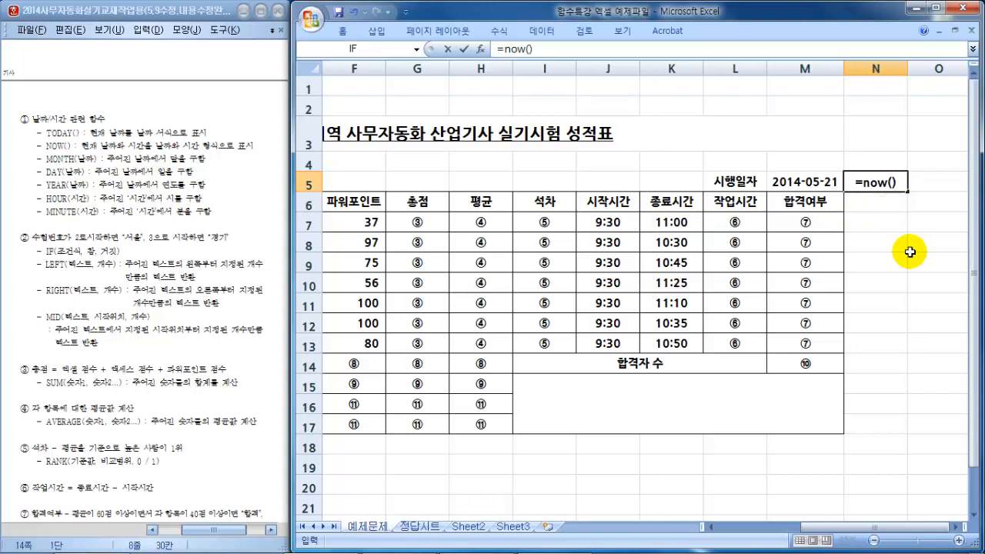
key("Return")
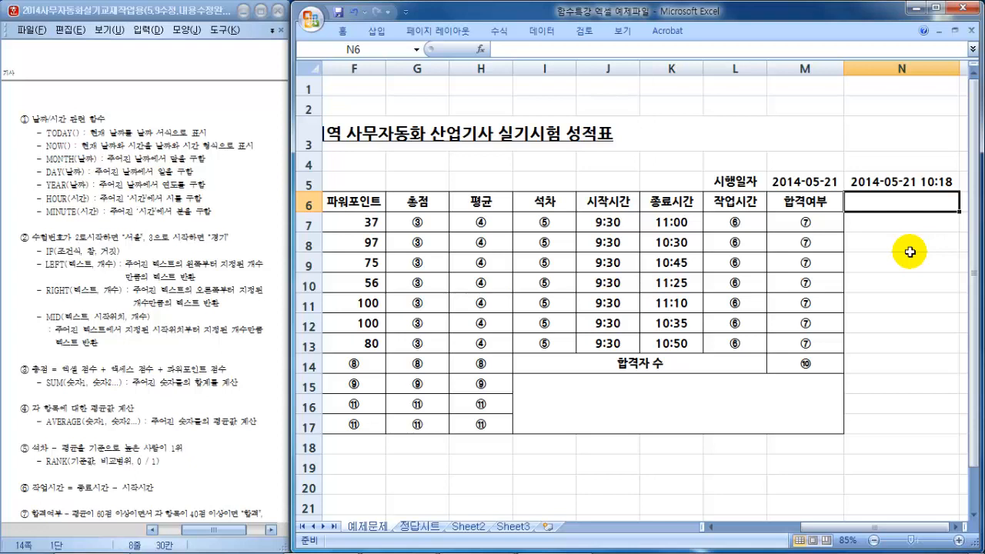
key("Up")
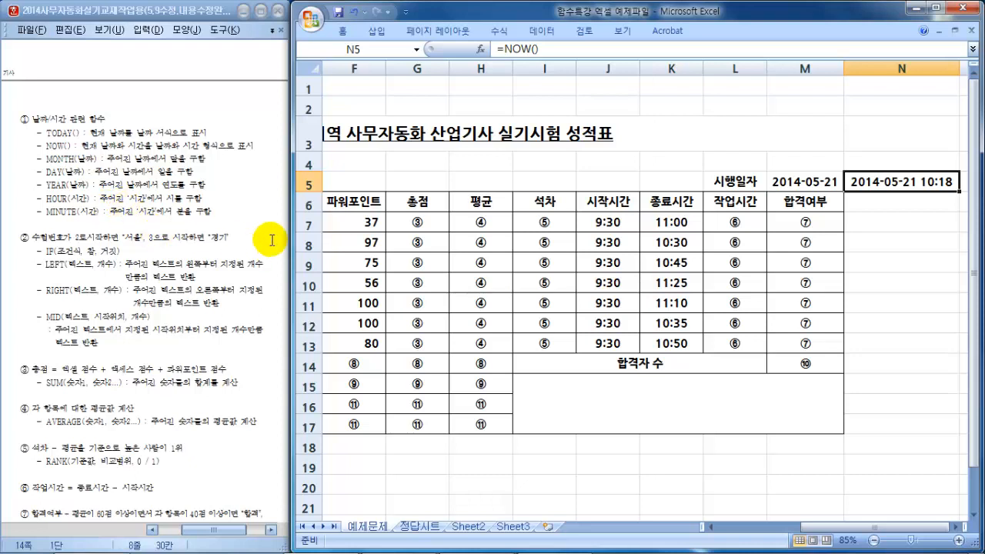
Step: Enter the formula =MONTH(N5) in cell N6 to extract the month from the date and time above
left_click(879, 205)
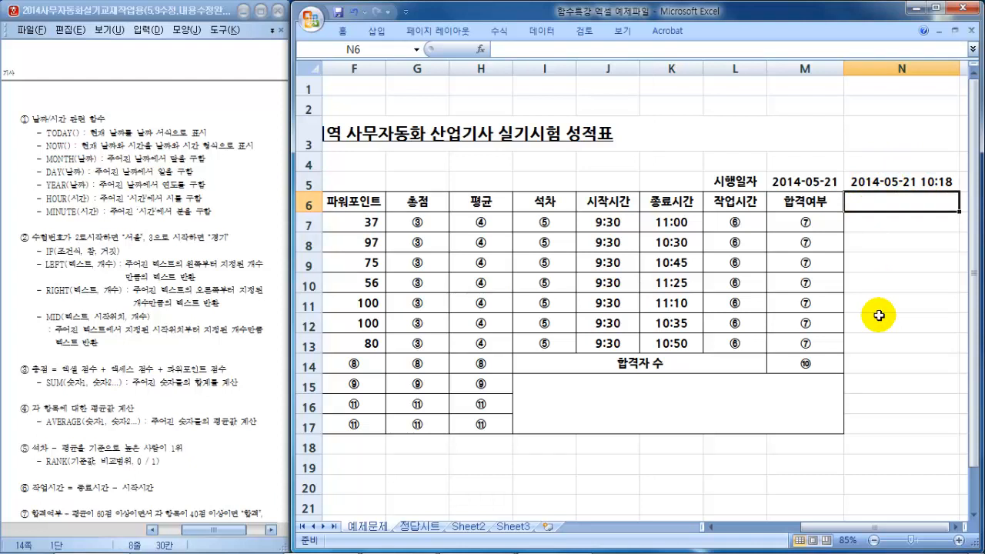
type("=m")
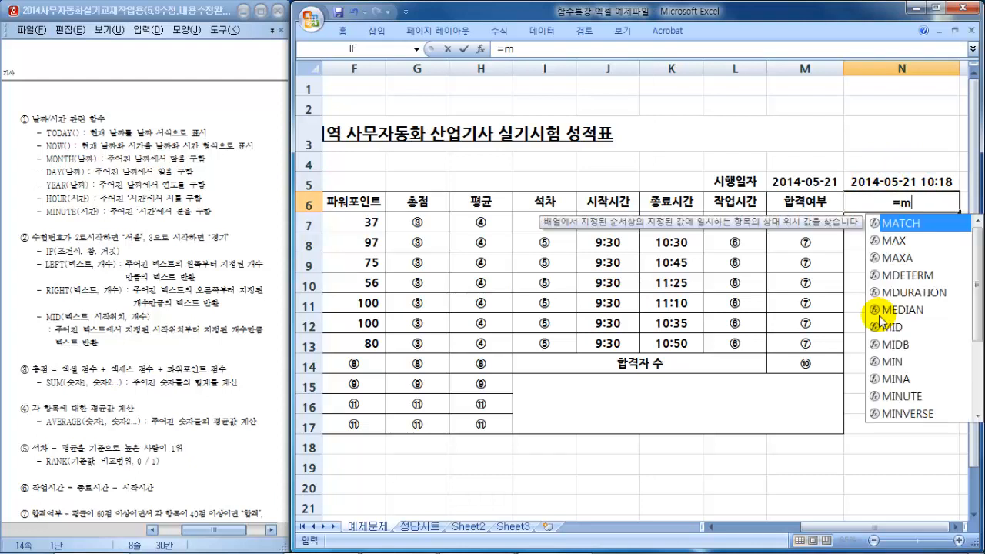
type("onth(")
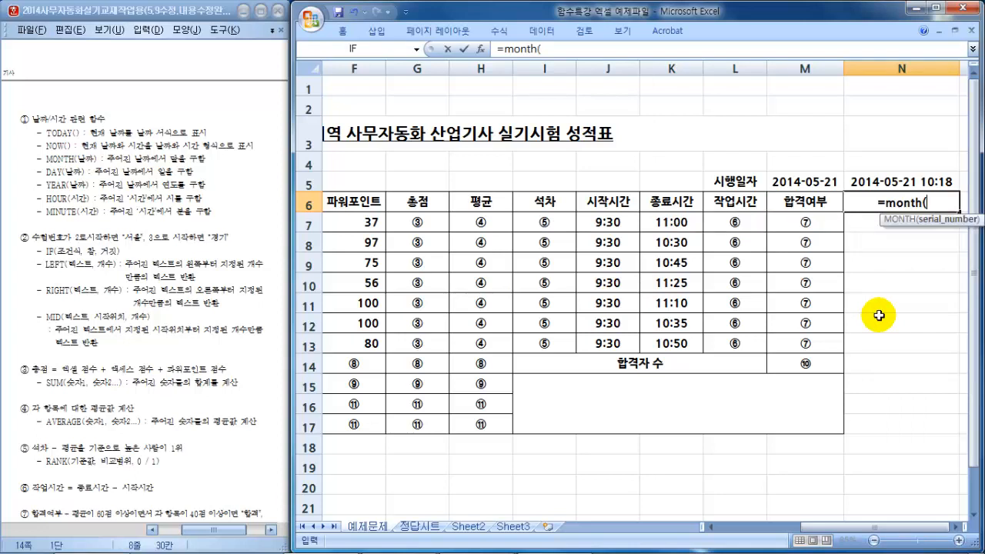
key("Up")
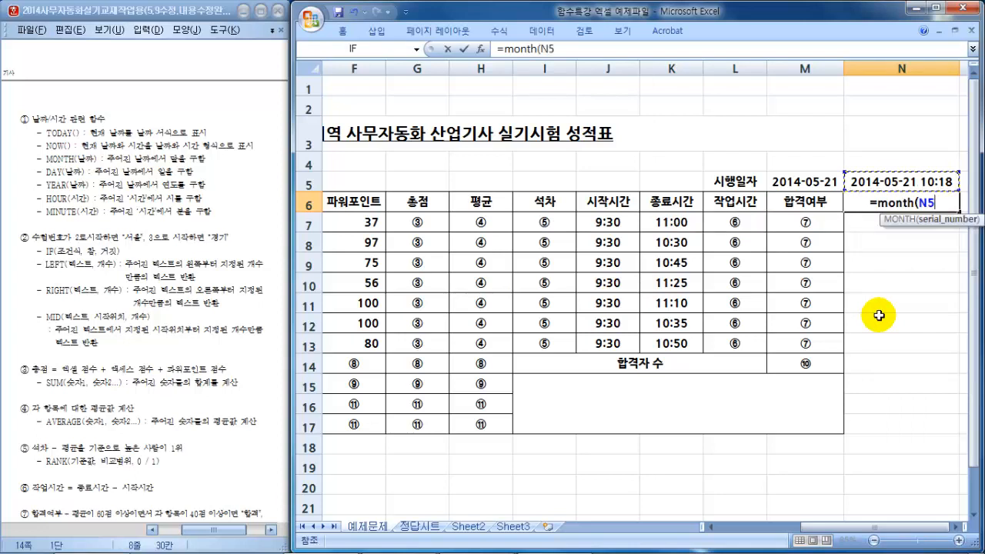
type(")")
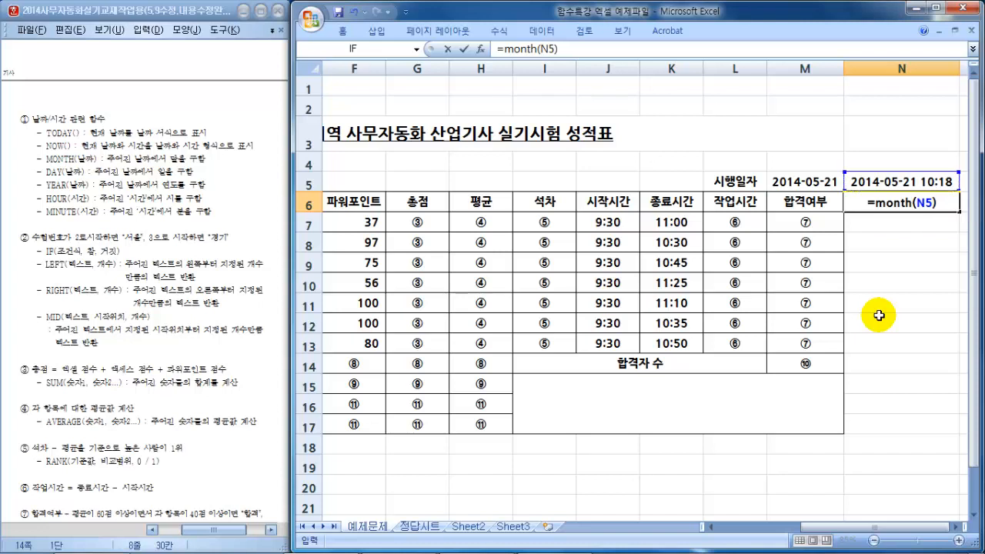
key("Return")
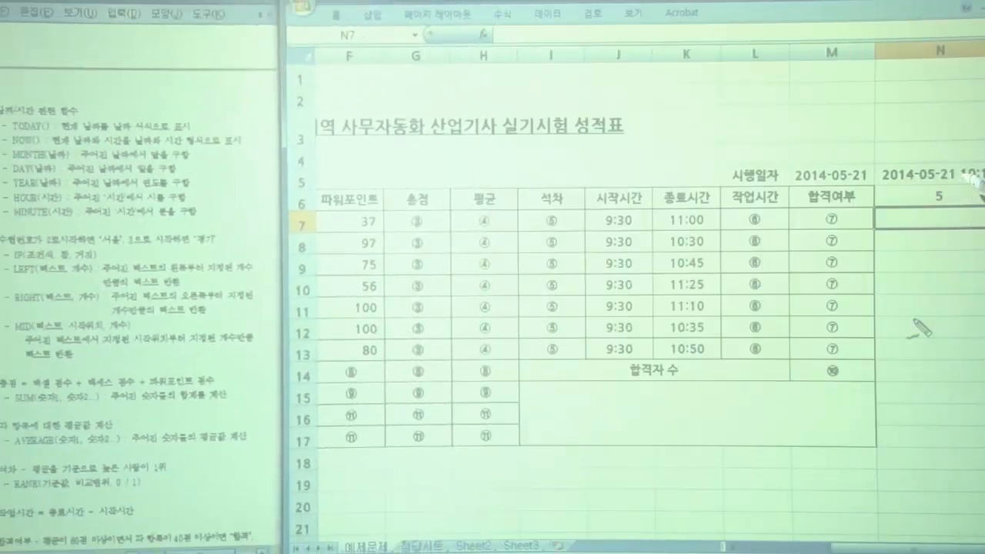
mouse_move(980, 187)
left_mouse_down()
mouse_move(882, 181)
mouse_move(968, 146)
left_mouse_up()
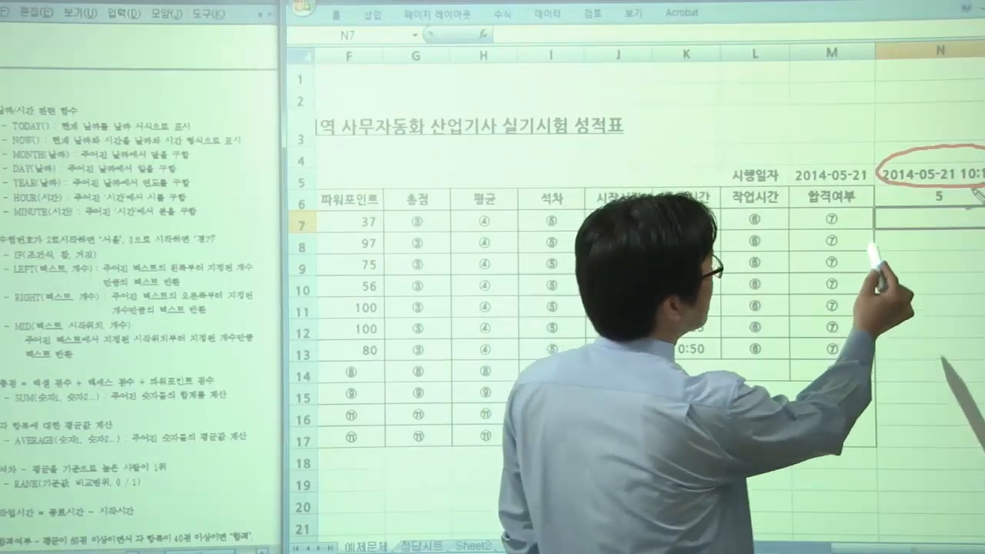
mouse_move(887, 190)
left_mouse_down()
mouse_move(887, 205)
mouse_move(908, 205)
left_mouse_up()
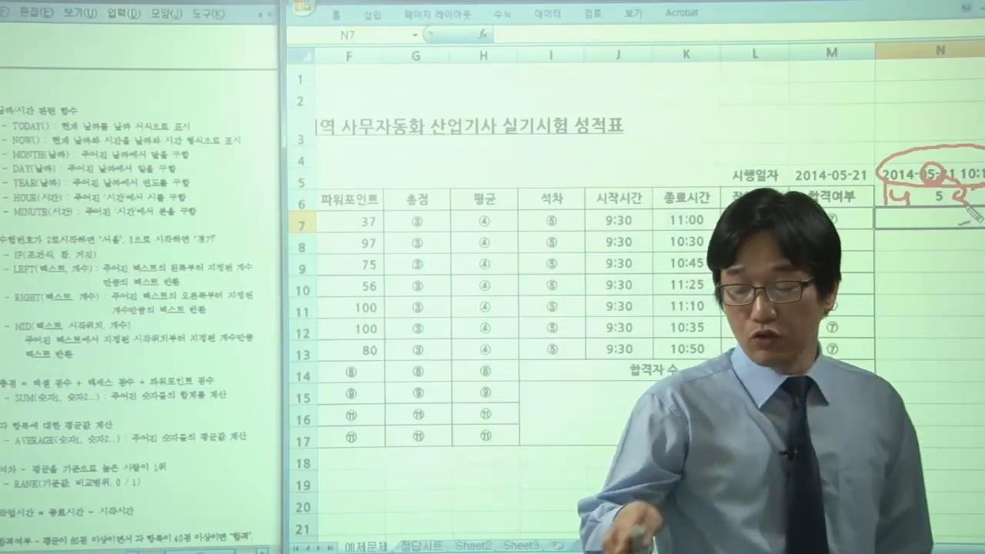
key("Escape")
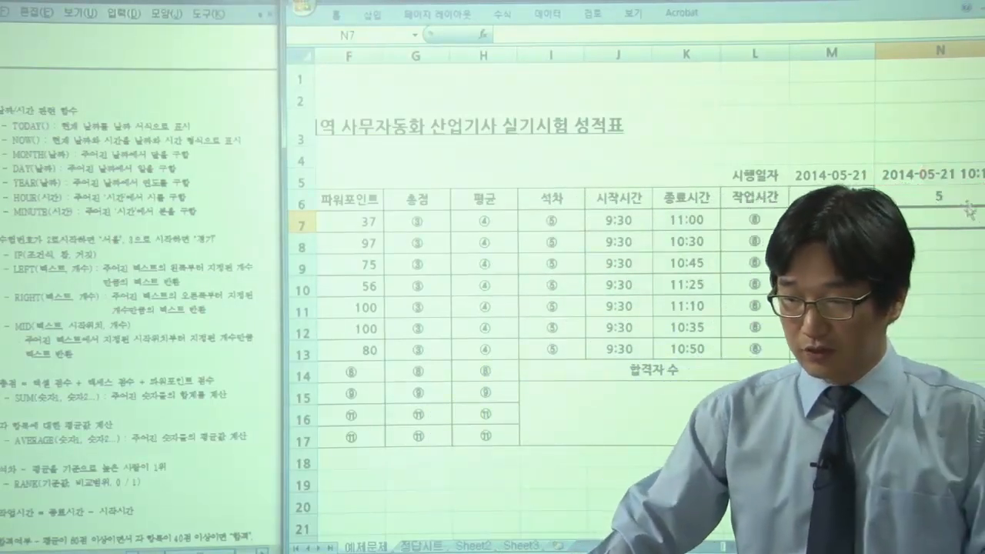
Step: Enter the formula =DAY(N5) in cell N7 to extract the day of the month
type("=")
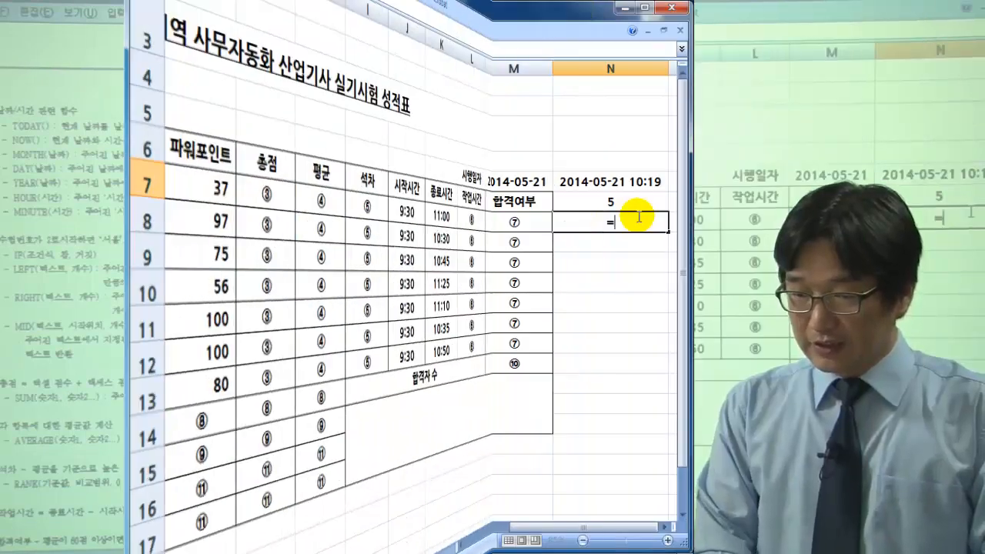
type("day(")
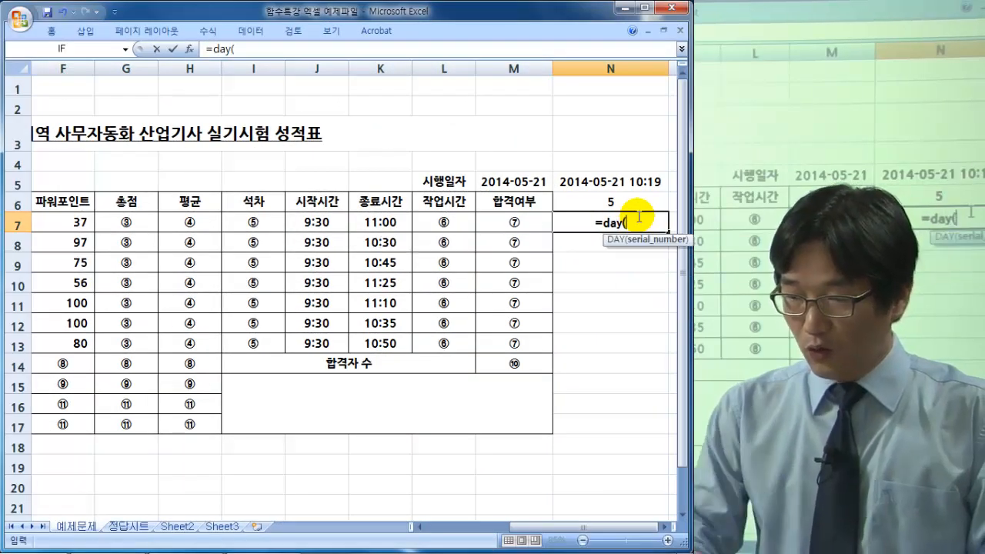
left_click(613, 180)
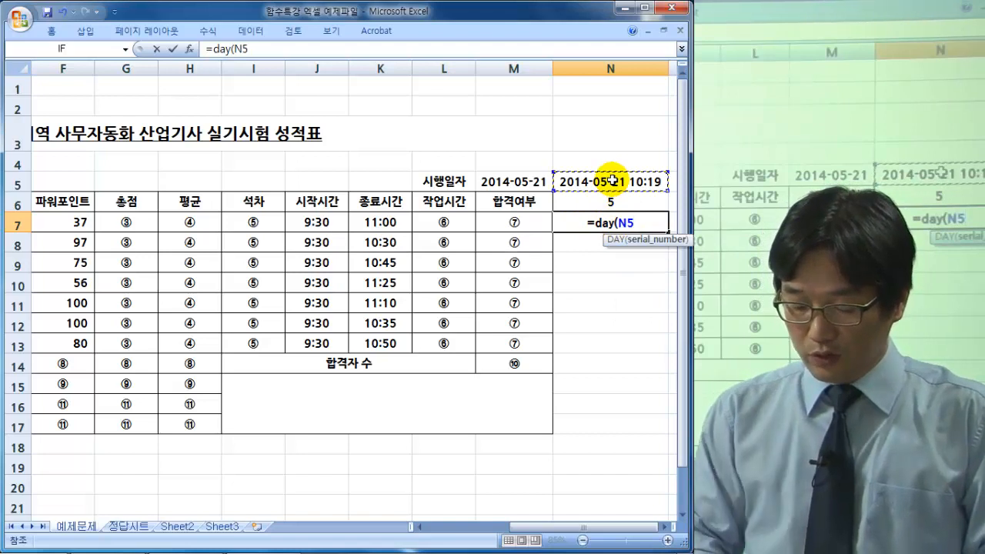
type(")")
key("Return")
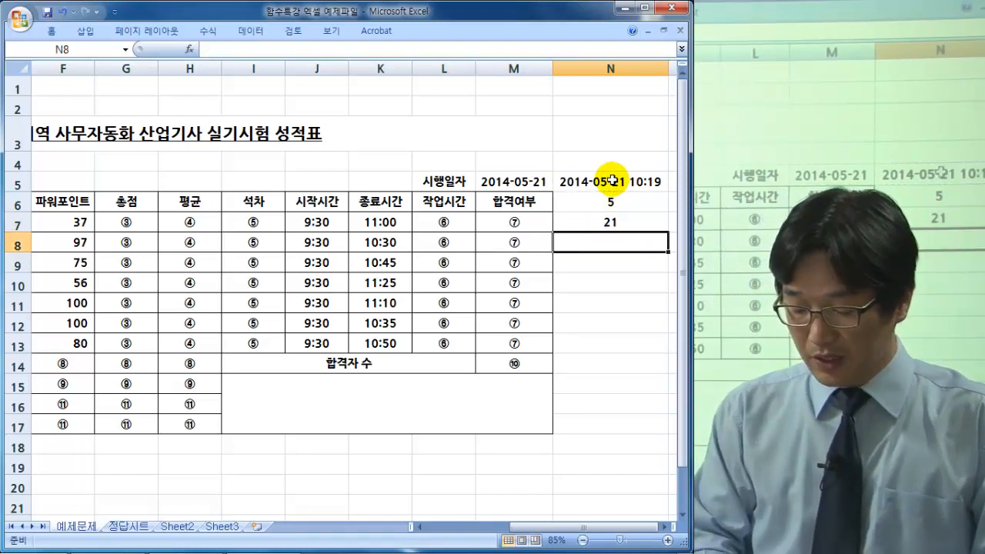
Step: Enter the formula =YEAR(N5) in cell N8 to extract the year
type("=ye")
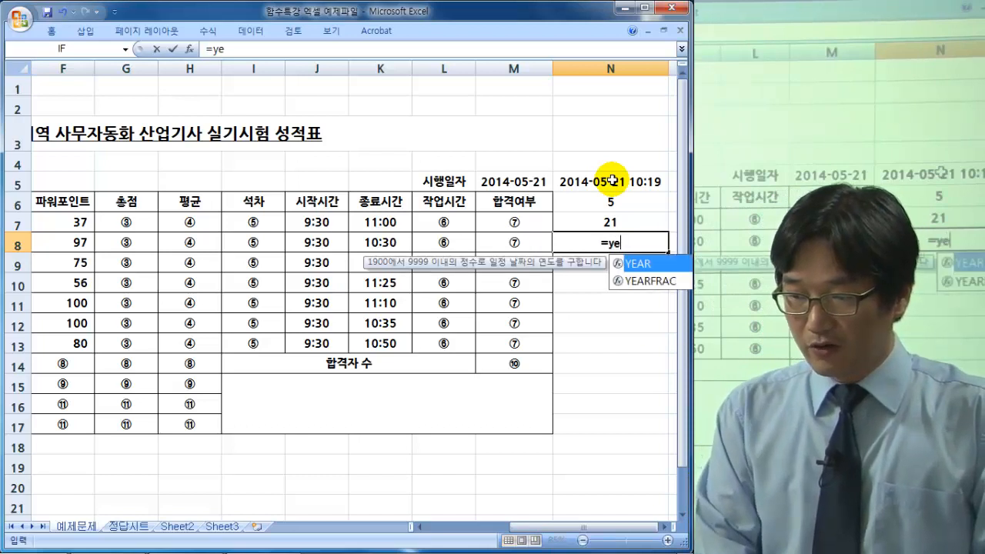
type("ar(")
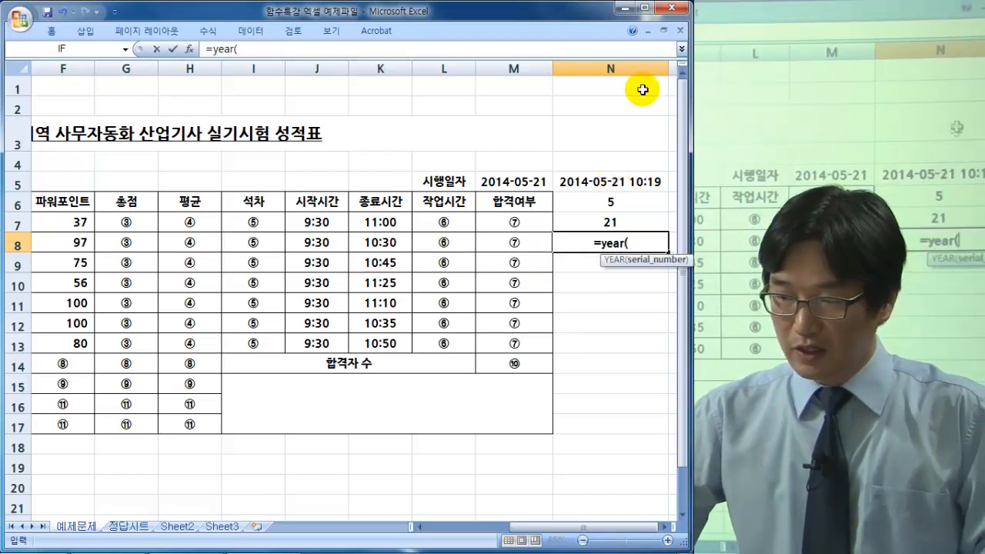
left_click(614, 181)
type(")")
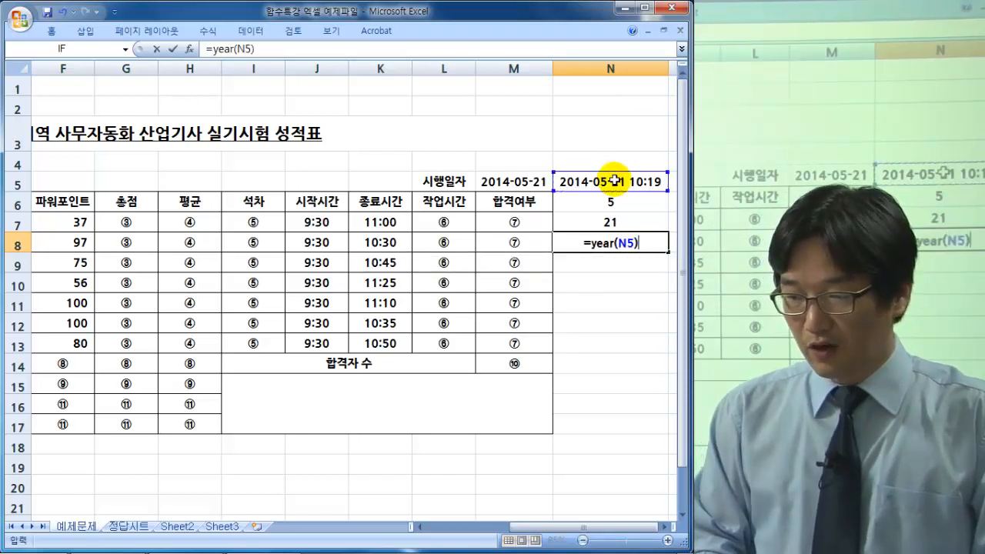
key("Return")
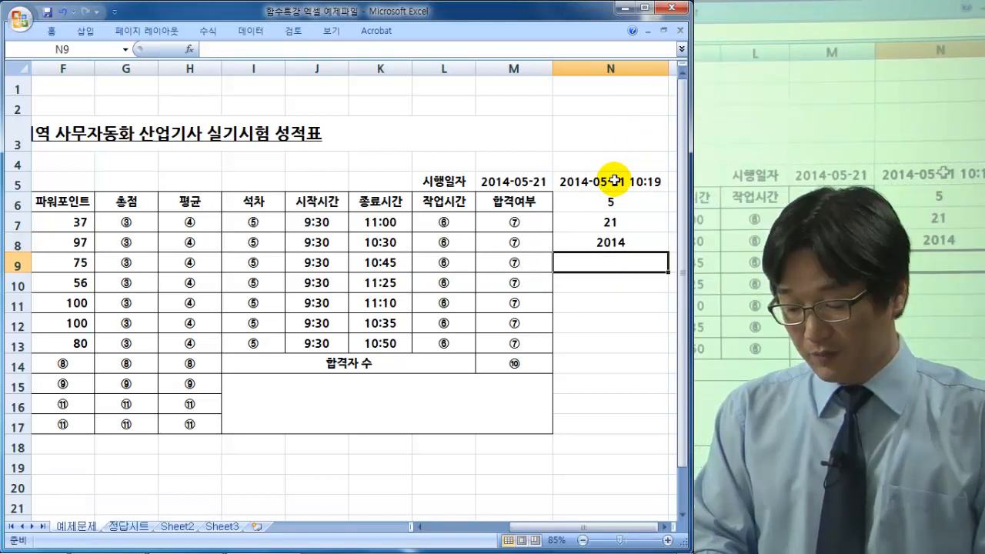
Step: Enter the formula =HOUR(N5) in cell N9 to extract the hour
type("=hour(")
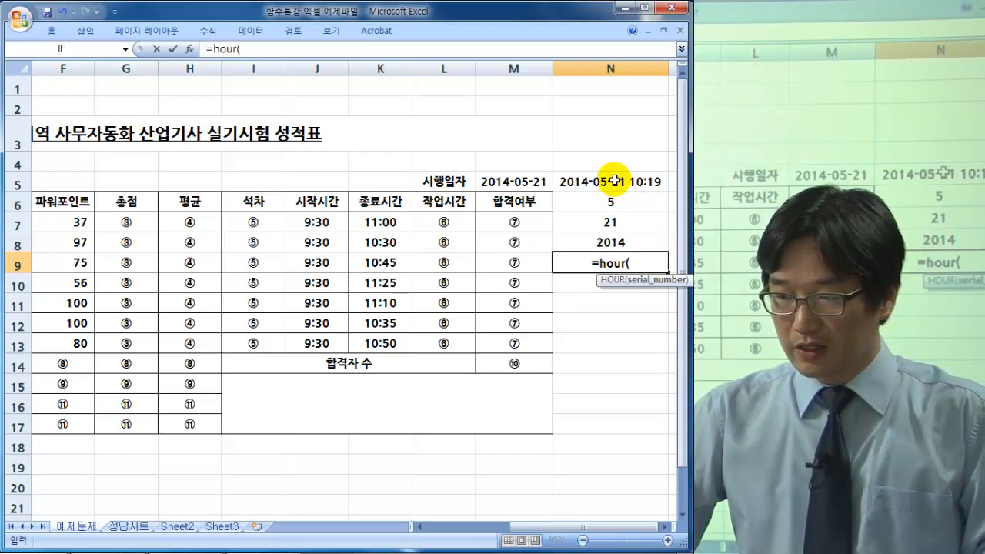
left_click(614, 181)
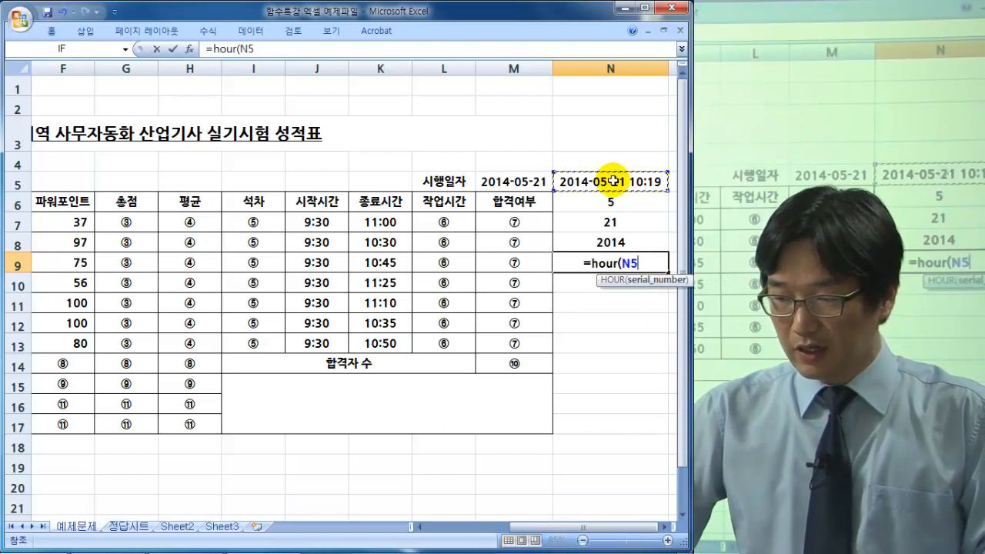
type(")")
key("Return")
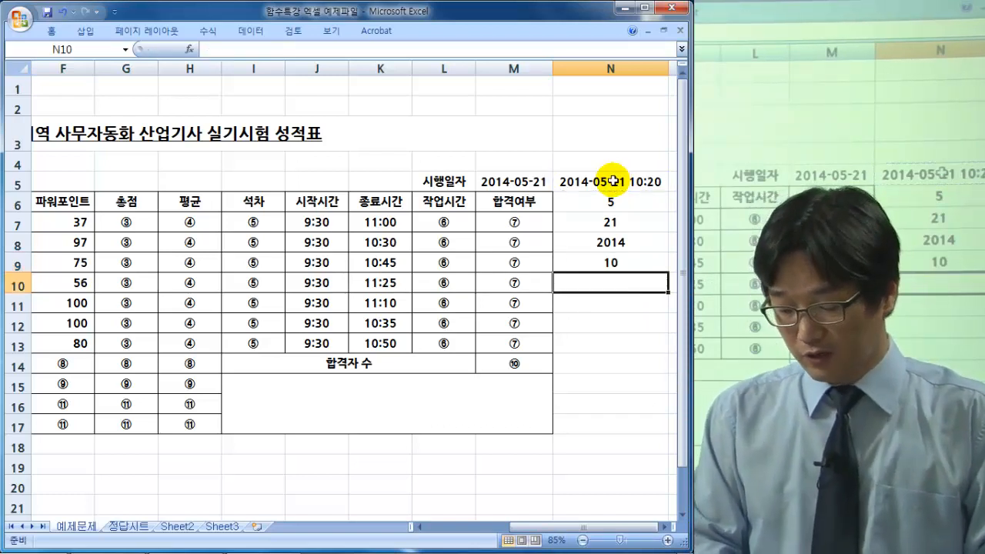
Step: Enter the formula =MINUTE(N5) in cell N10 to extract the minutes
type("=")
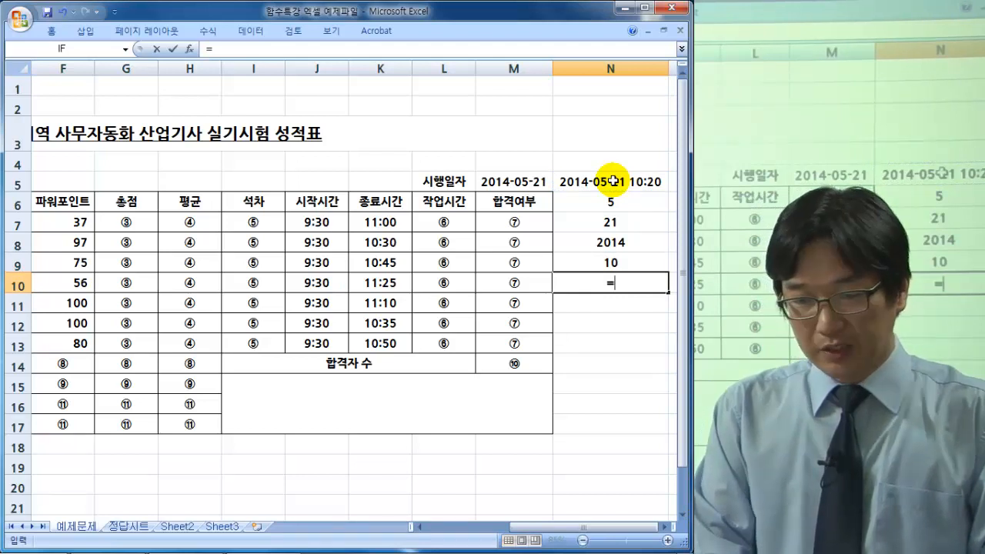
type("min")
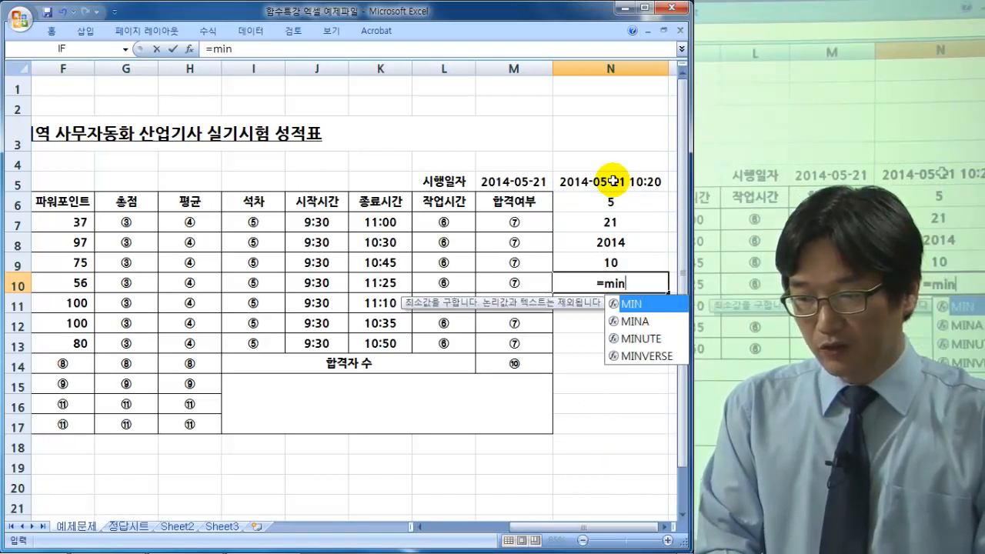
type("ute(")
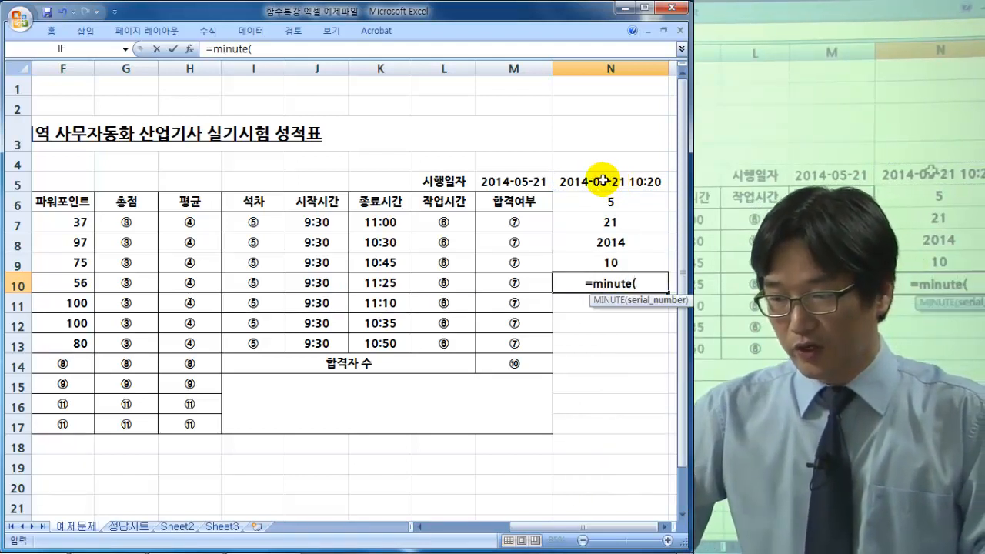
left_click(602, 180)
type(")")
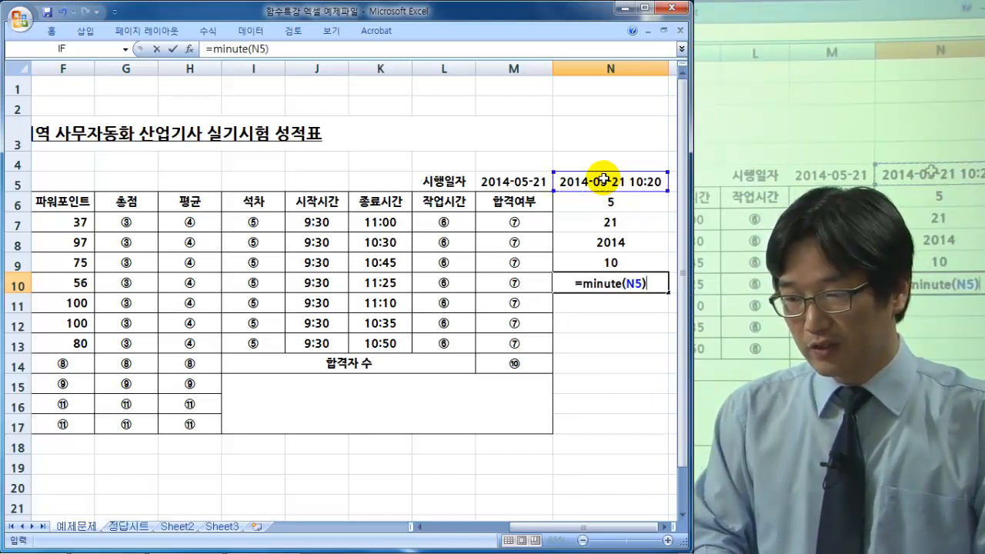
key("Return")
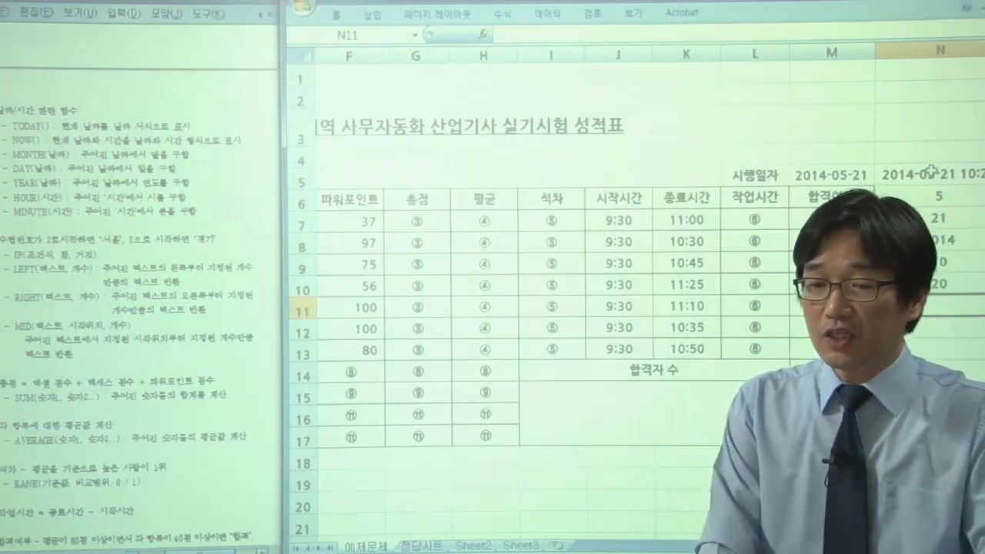
Step: Examine the first 지역 placeholder in C7 and the 수험번호 in A7 against the region rule in note ②
key("Up")
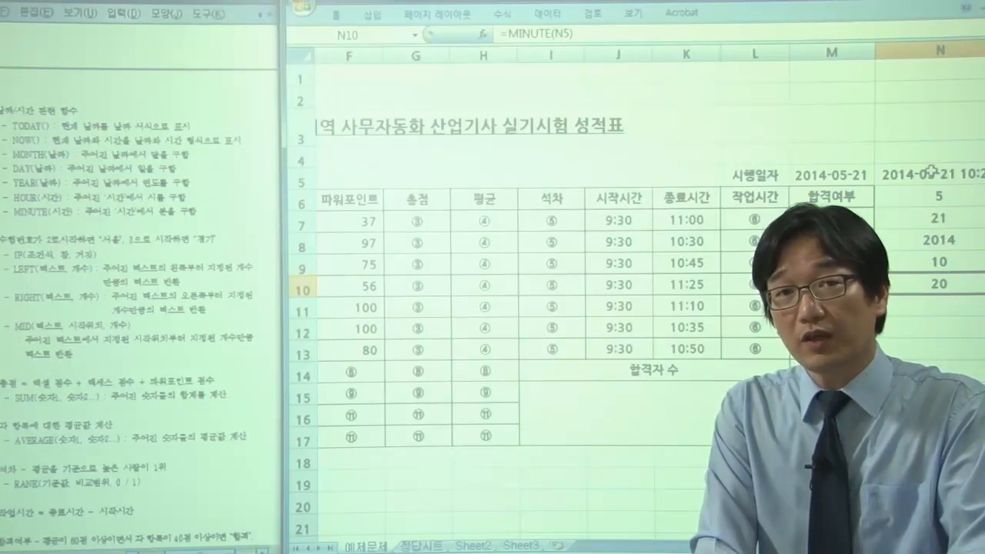
key("Left")
key("Left")
key("Left")
key("Left")
key("Left")
key("Left")
key("Left")
key("Left")
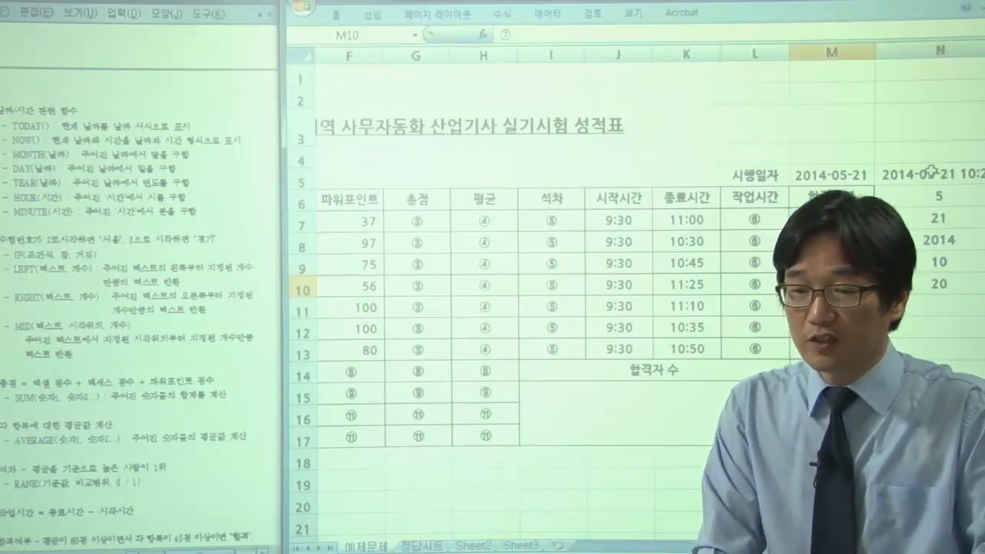
key("Left")
key("Left")
key("Left")
key("Left")
key("Left")
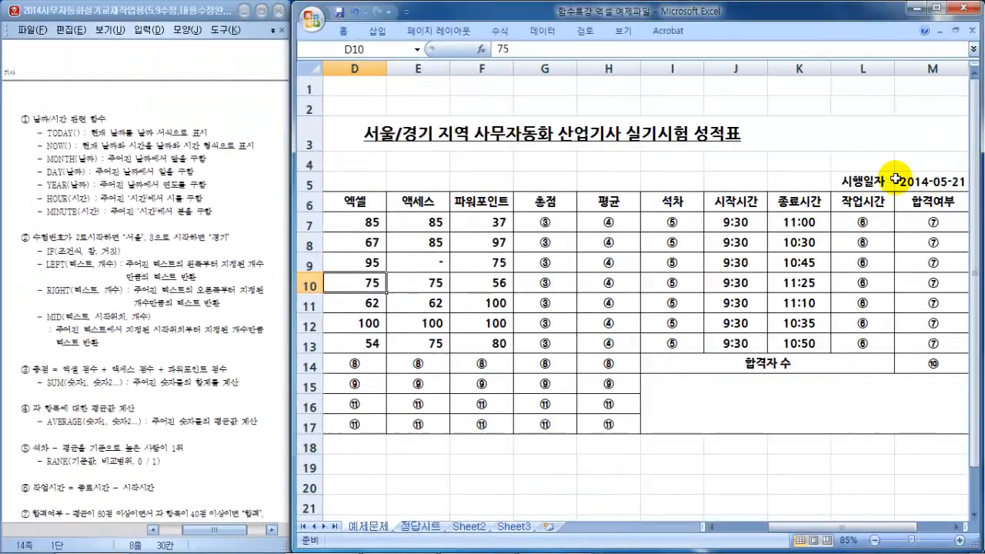
key("Right")
key("Right")
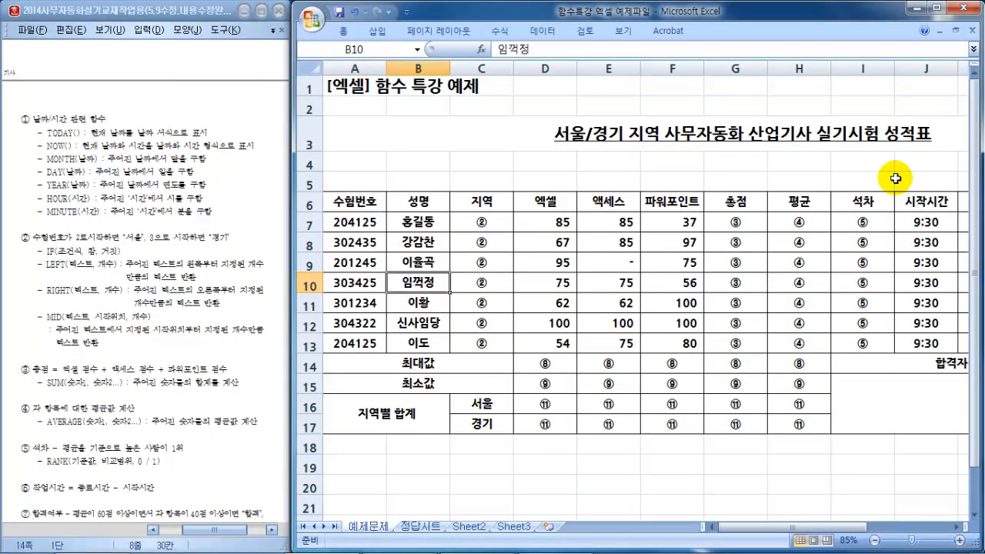
key("Up")
key("Up")
key("Up")
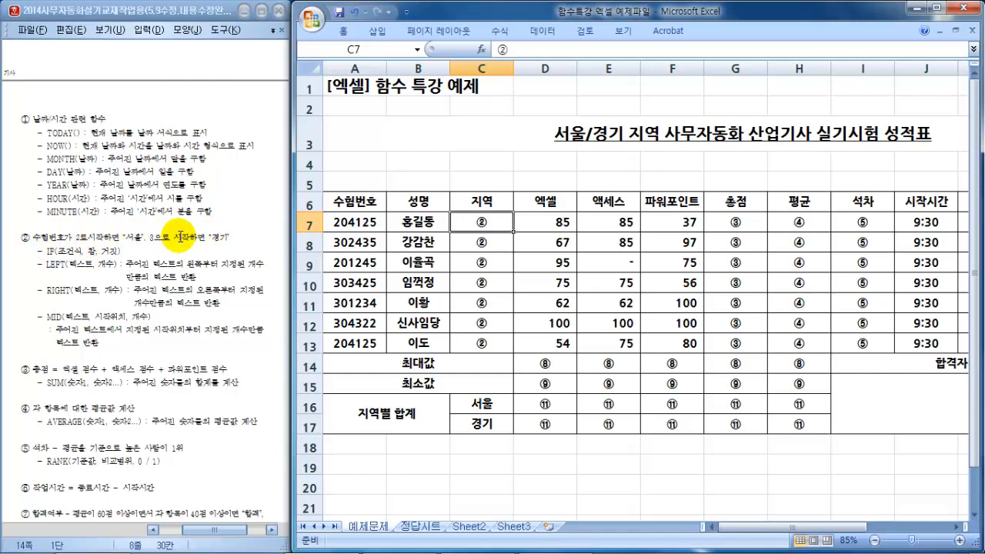
left_click(359, 223)
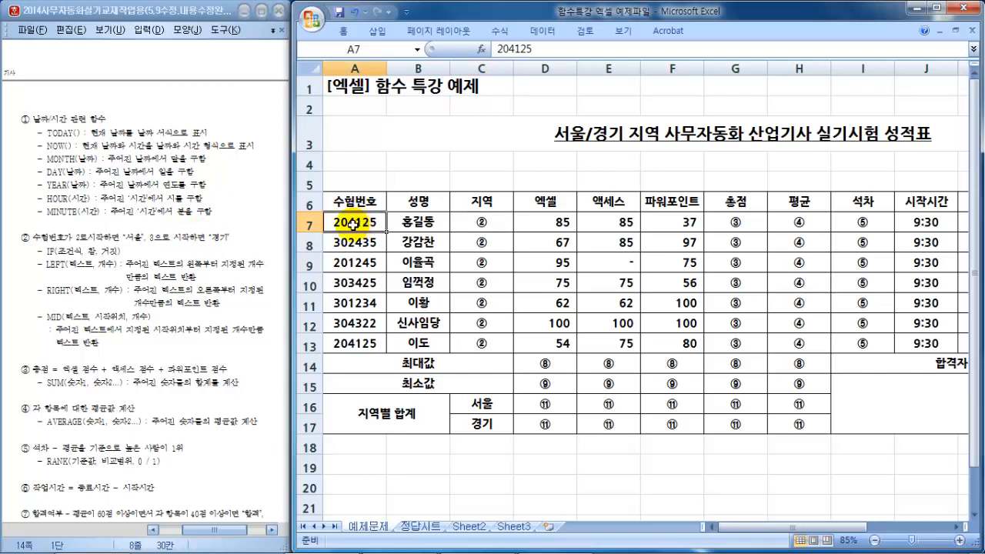